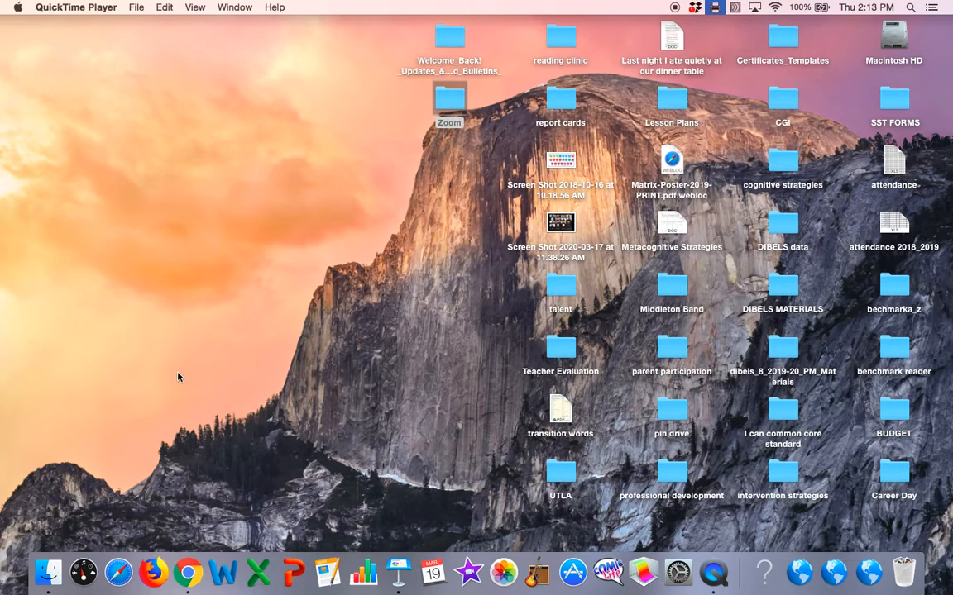
Open Chrome full screen, search the web for "google sites" and open the Google Sites sign-in result.
left_click(189, 574)
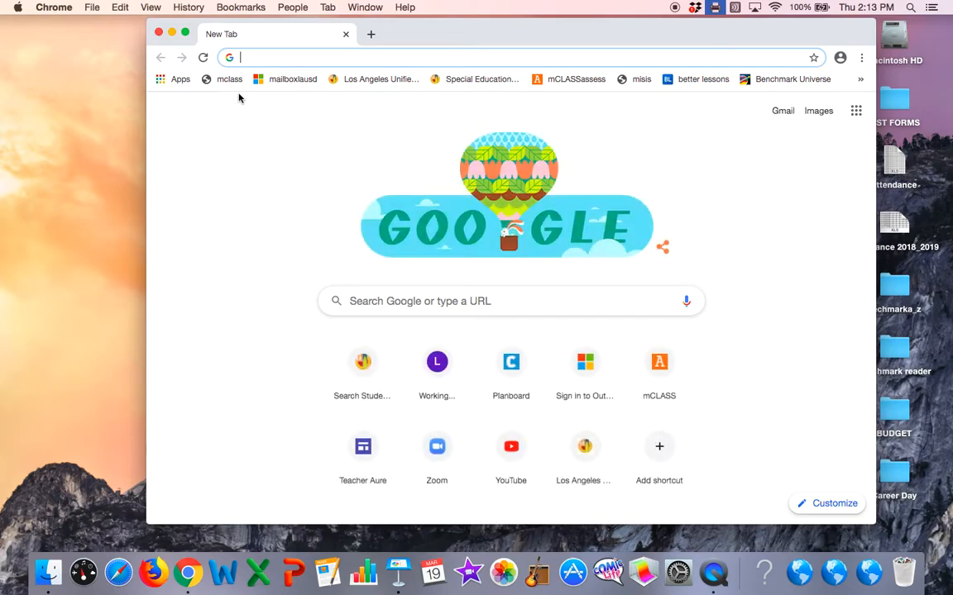
left_click(186, 32)
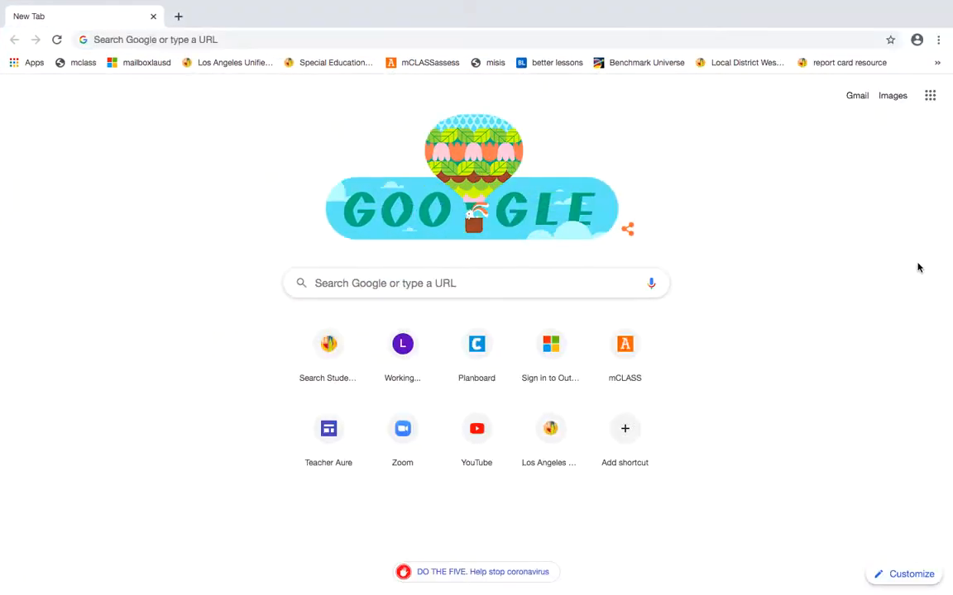
left_click(931, 98)
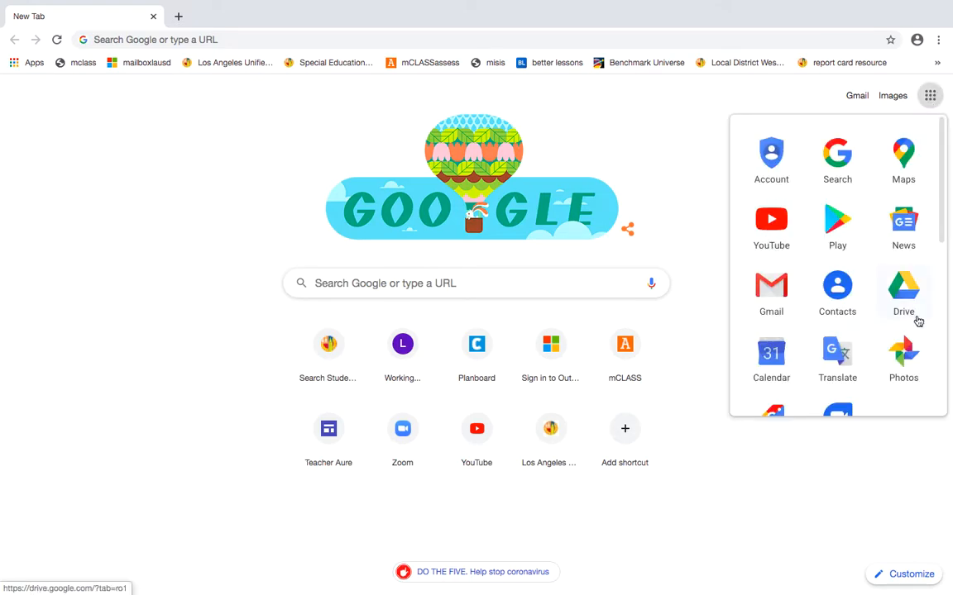
left_click(426, 36)
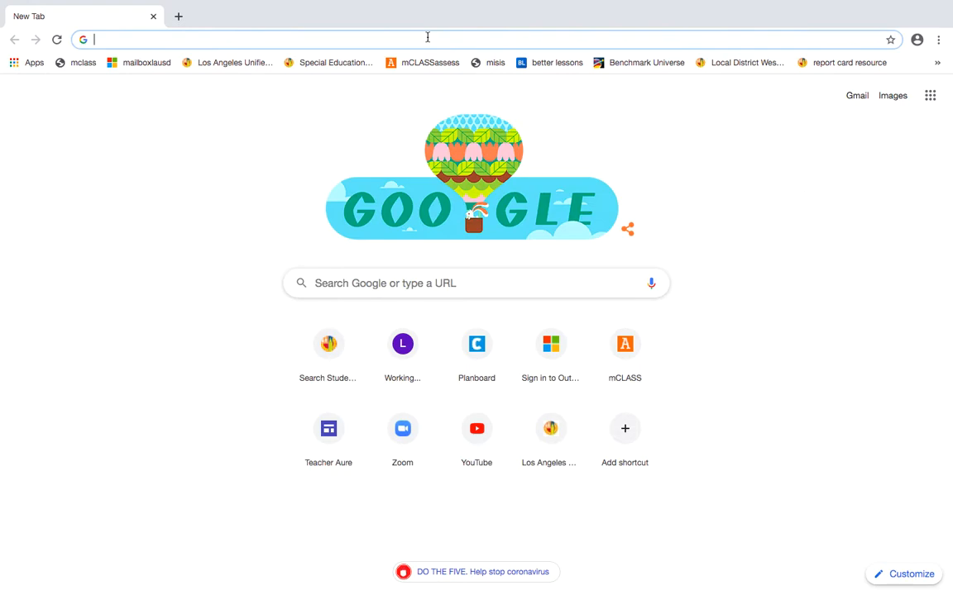
type("google site")
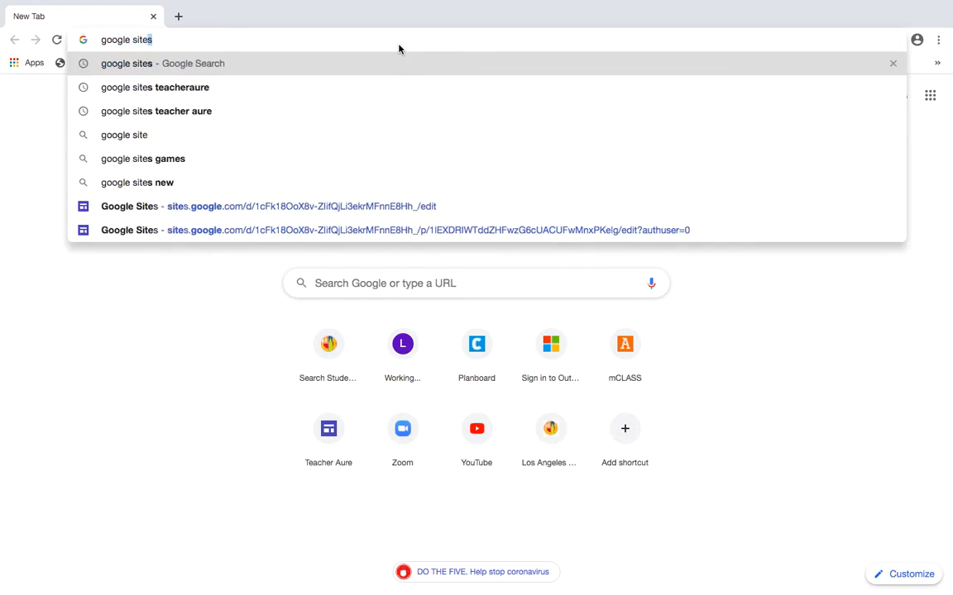
key("Return")
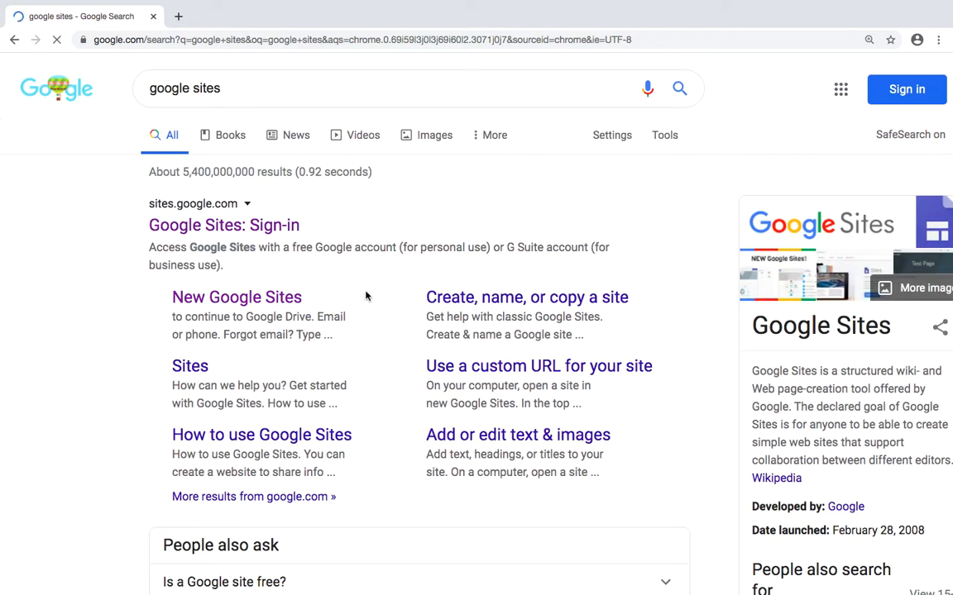
left_click(247, 229)
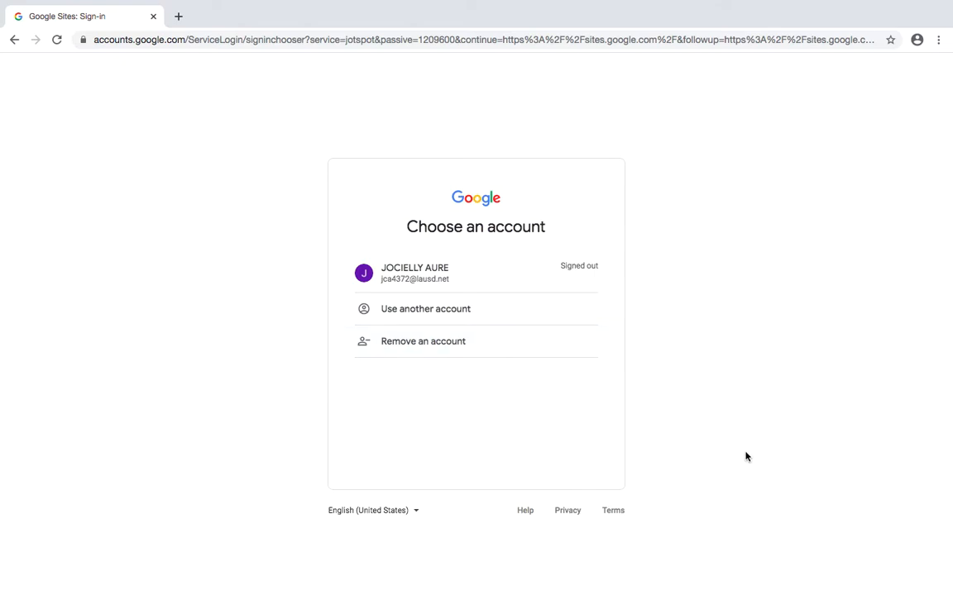
Sign in to Google Sites with the listed school account by entering the account password.
left_click(426, 282)
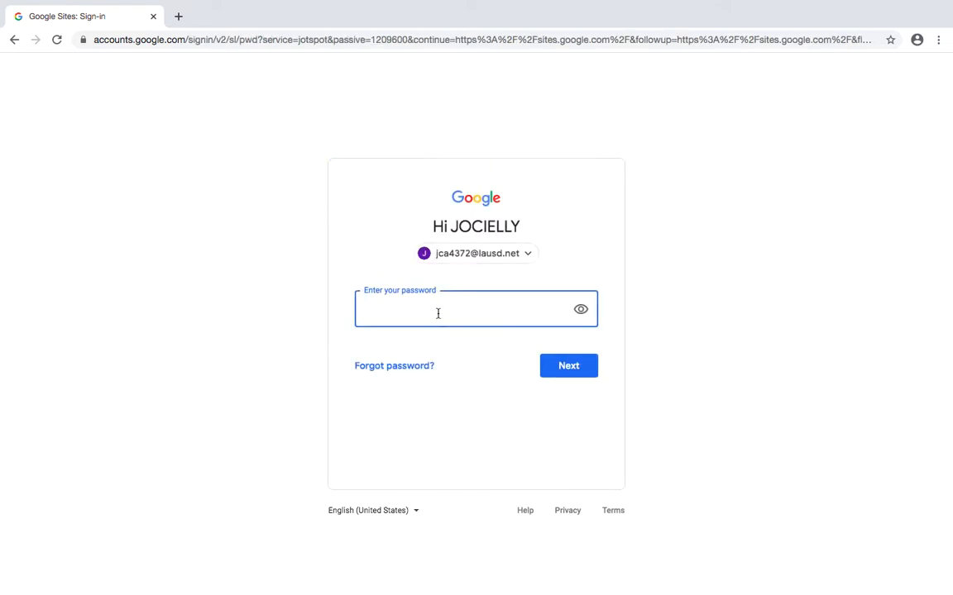
type("•")
key("BackSpace")
key("BackSpace")
type("••")
left_click(578, 379)
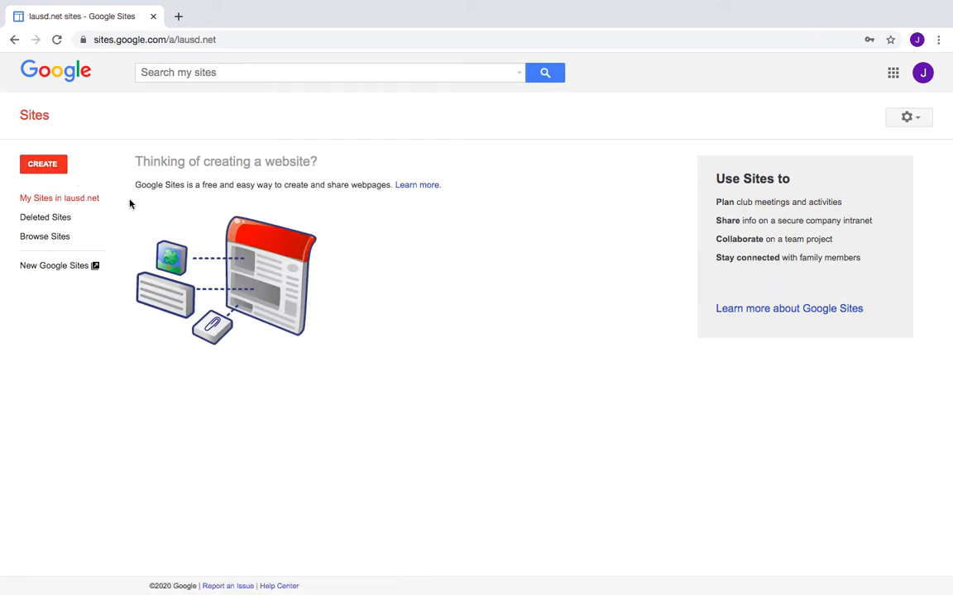
Create a site in new Sites and name it "Teacher".
left_click(43, 166)
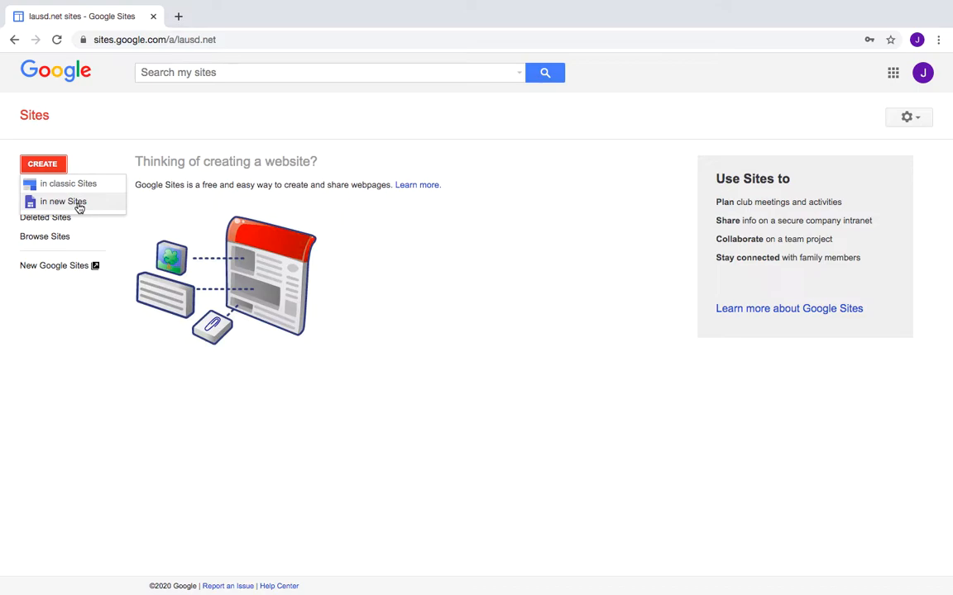
left_click(79, 208)
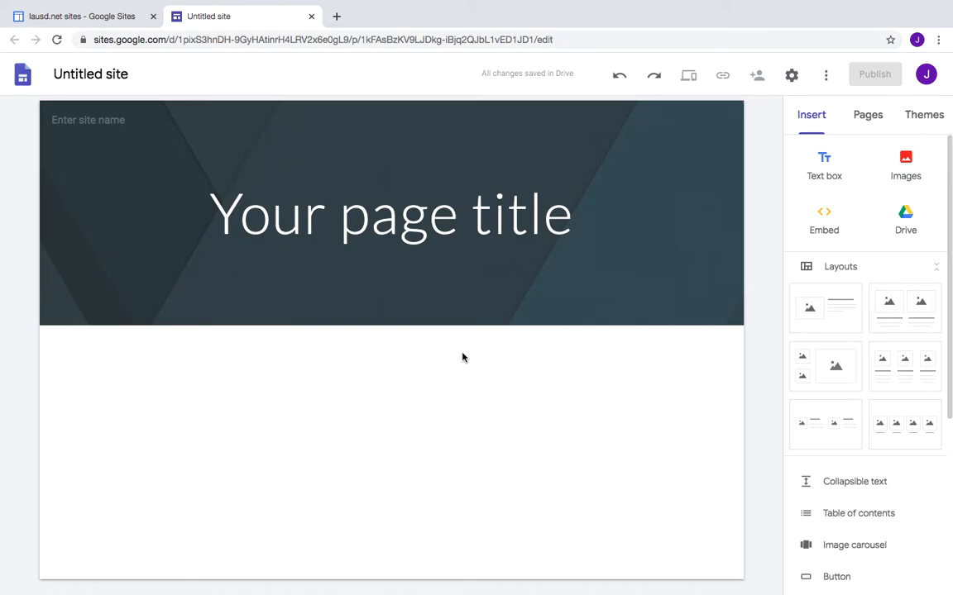
left_click(102, 75)
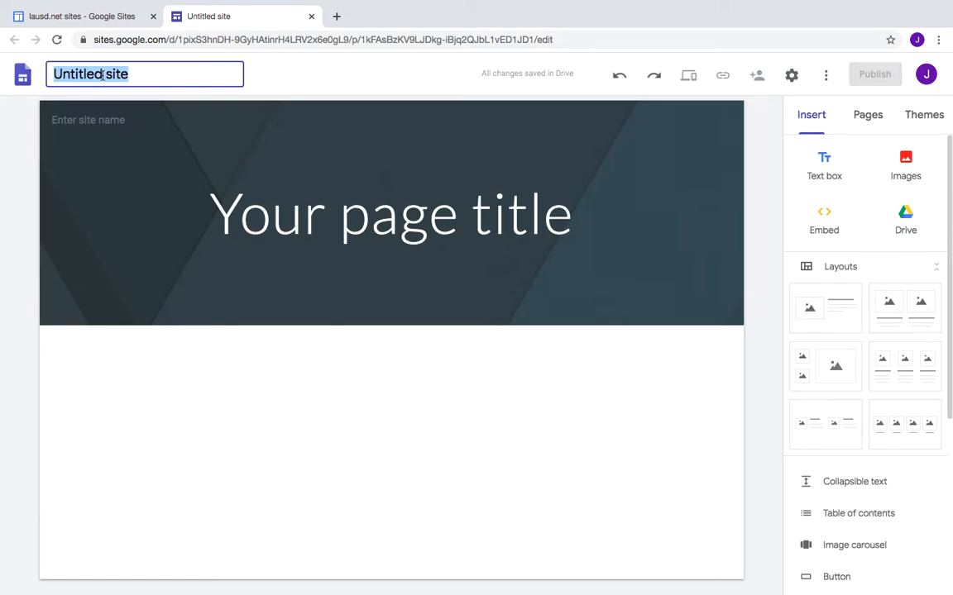
type("Teacher")
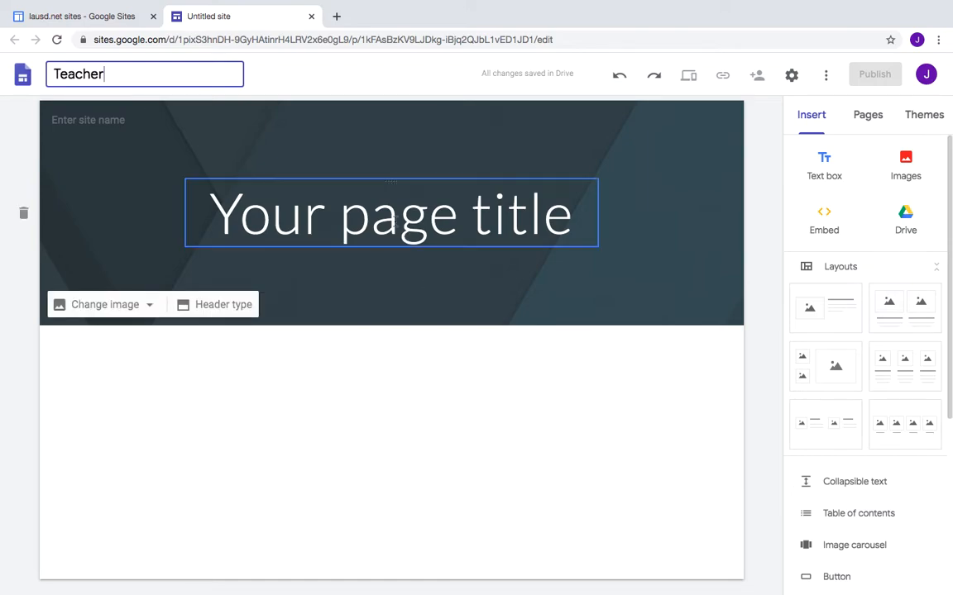
Replace the home page title placeholder with the teacher's title and surname in possessive form, followed by "Website".
left_click(400, 214)
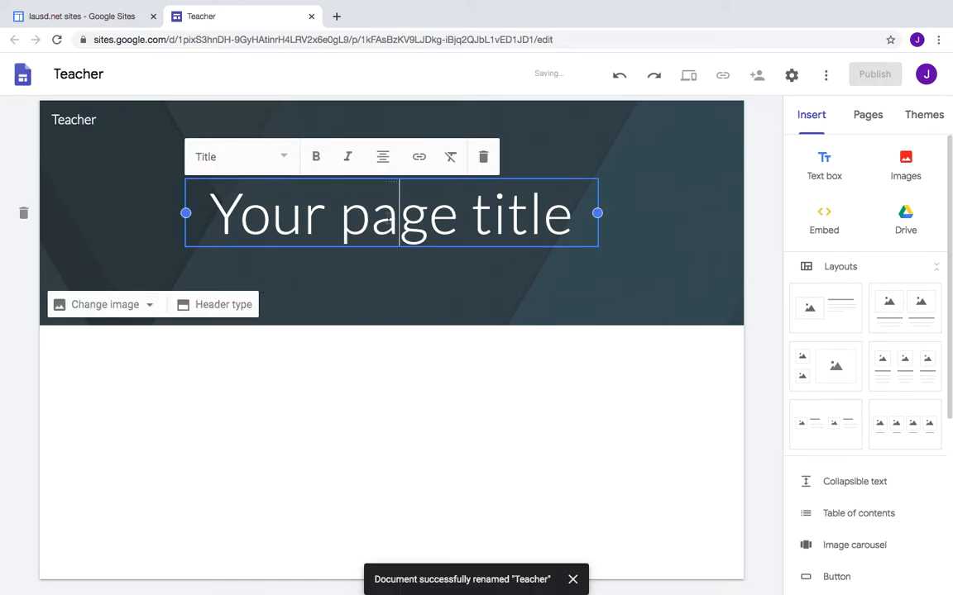
triple_click(387, 217)
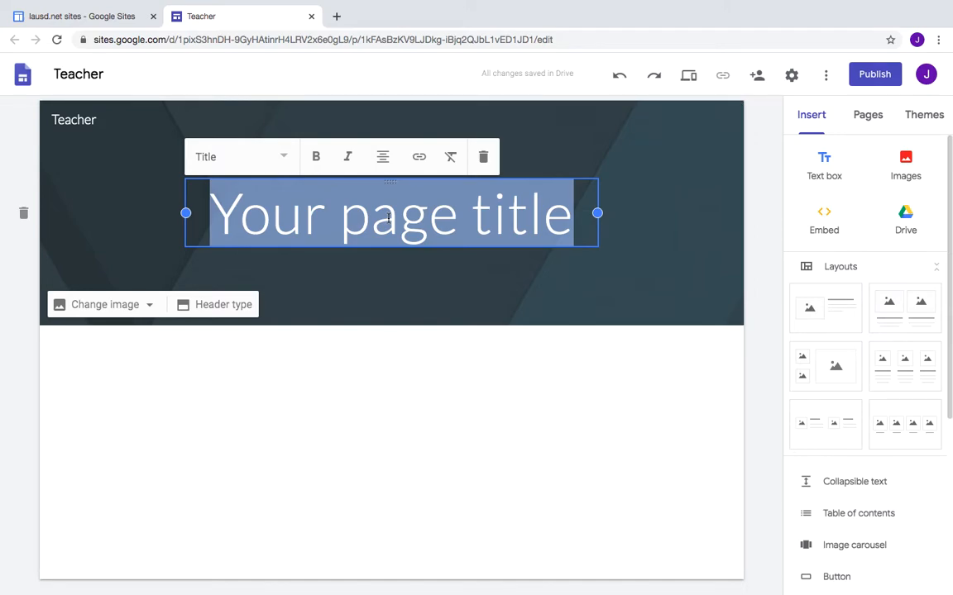
type("Ms. S")
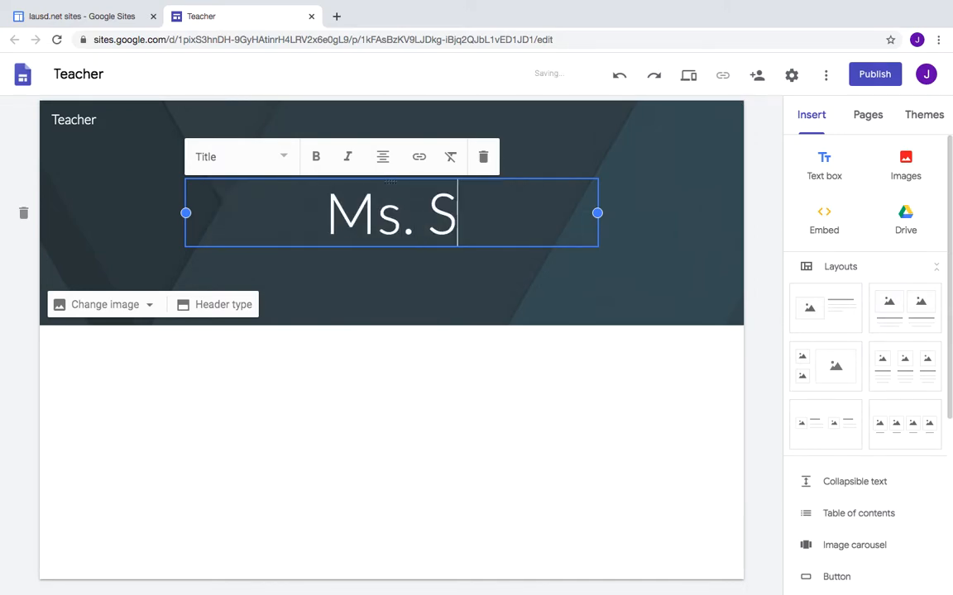
type("o's ")
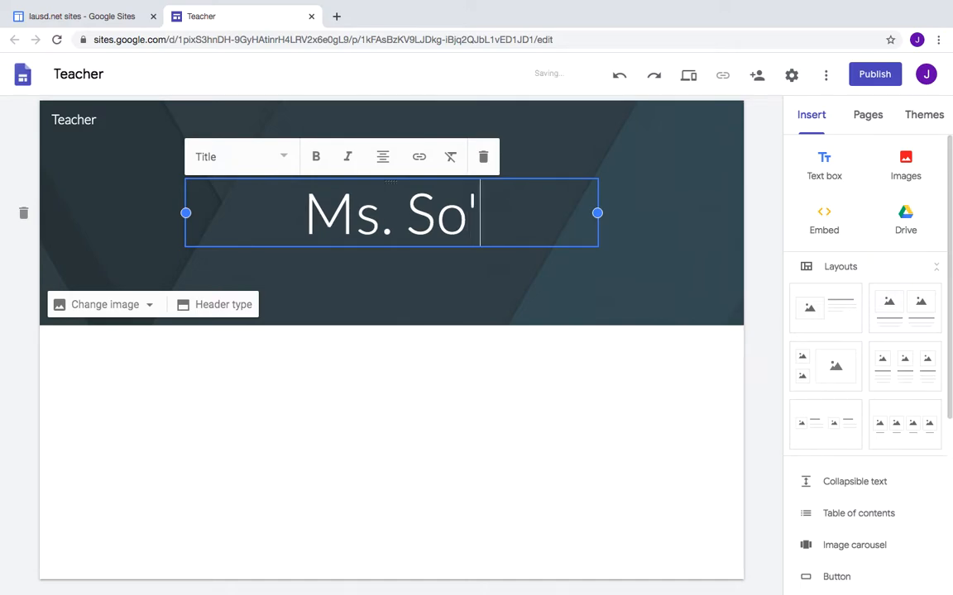
type("Web")
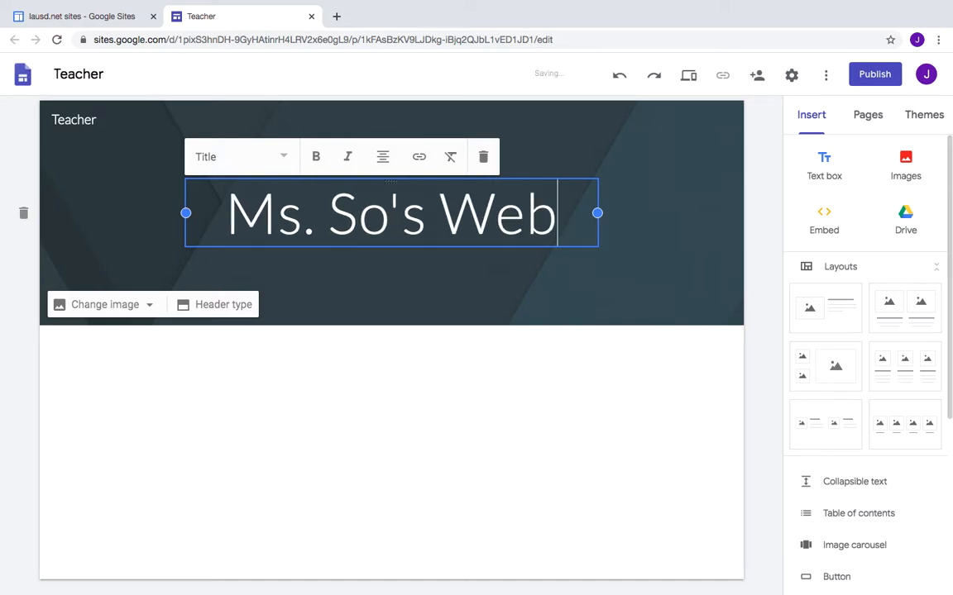
type("site")
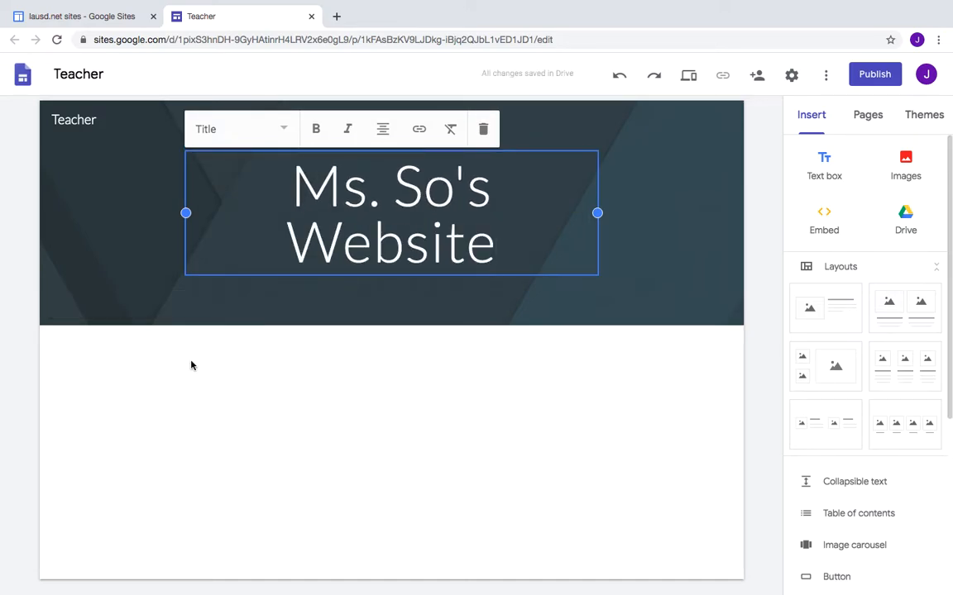
Try the Cover, Large banner and Title only header types on the home page, and return to Banner.
left_click(221, 307)
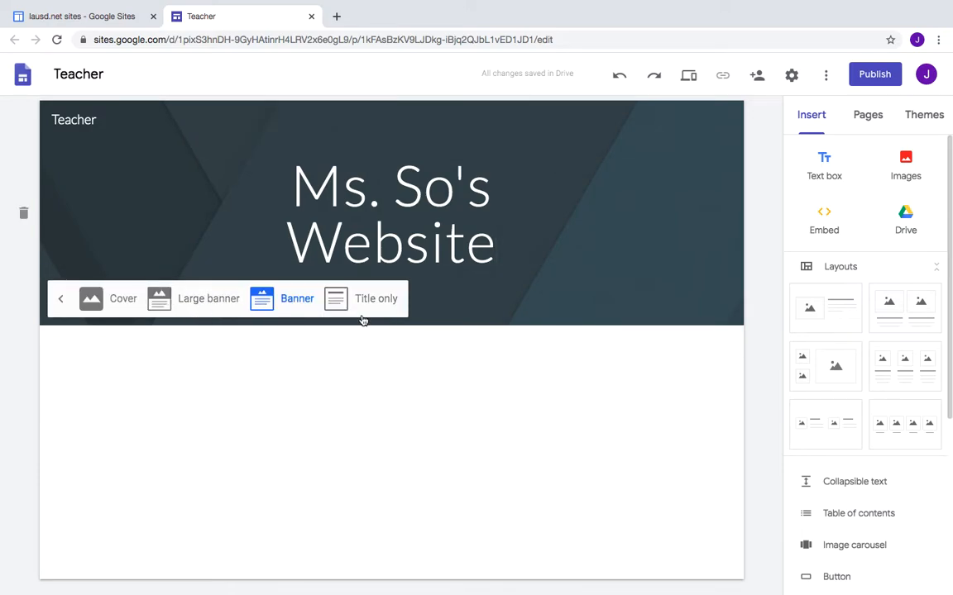
left_click(91, 301)
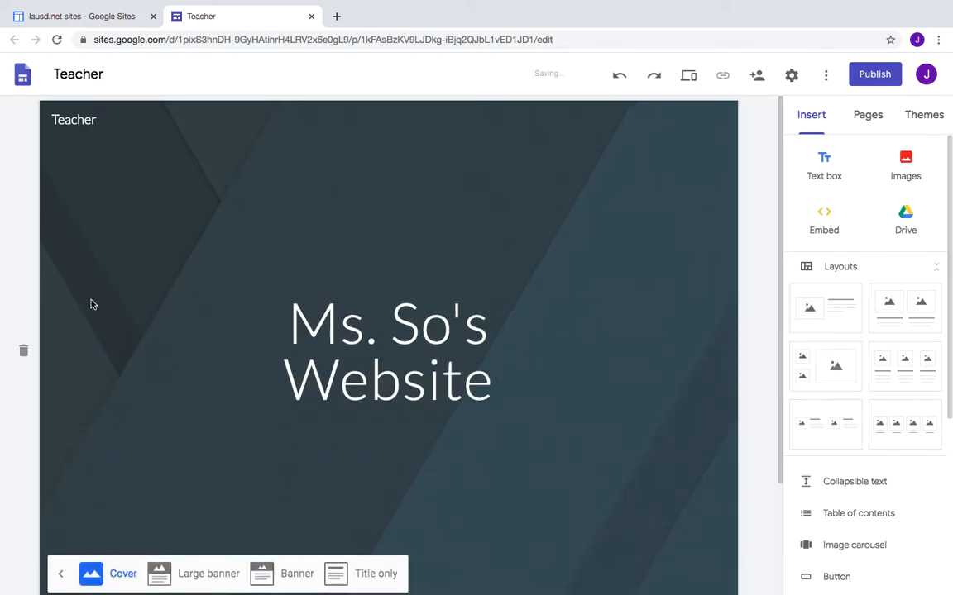
left_click(185, 575)
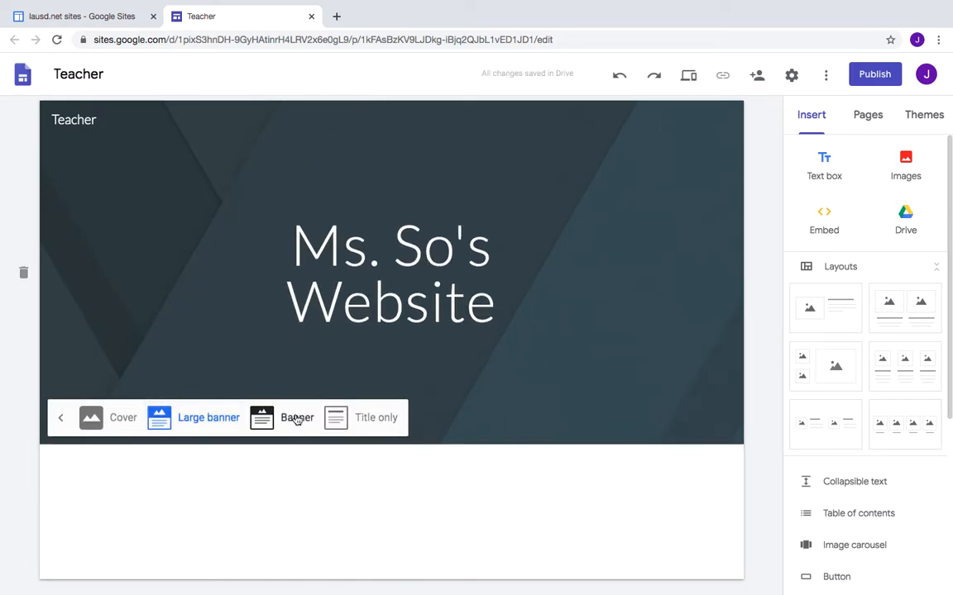
left_click(296, 427)
left_click(370, 301)
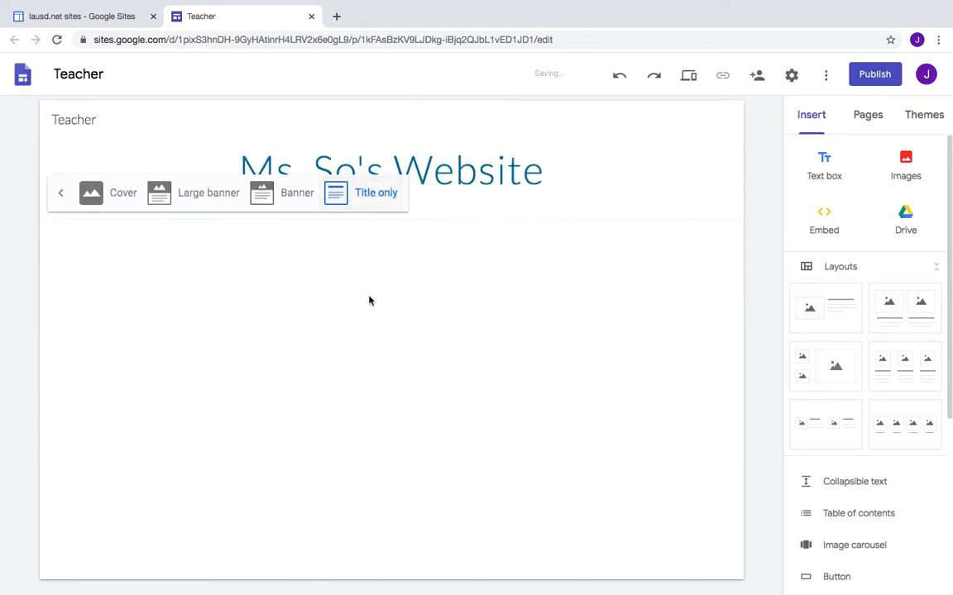
left_click(261, 194)
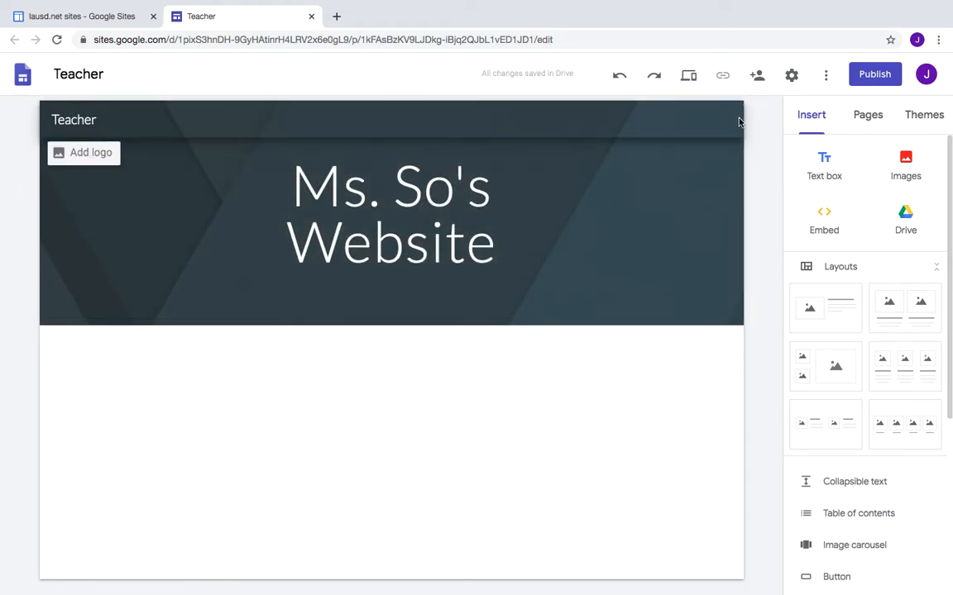
Add a new page named "Math" to the site.
scroll(829, 364, "down", 3)
scroll(828, 364, "up", 4)
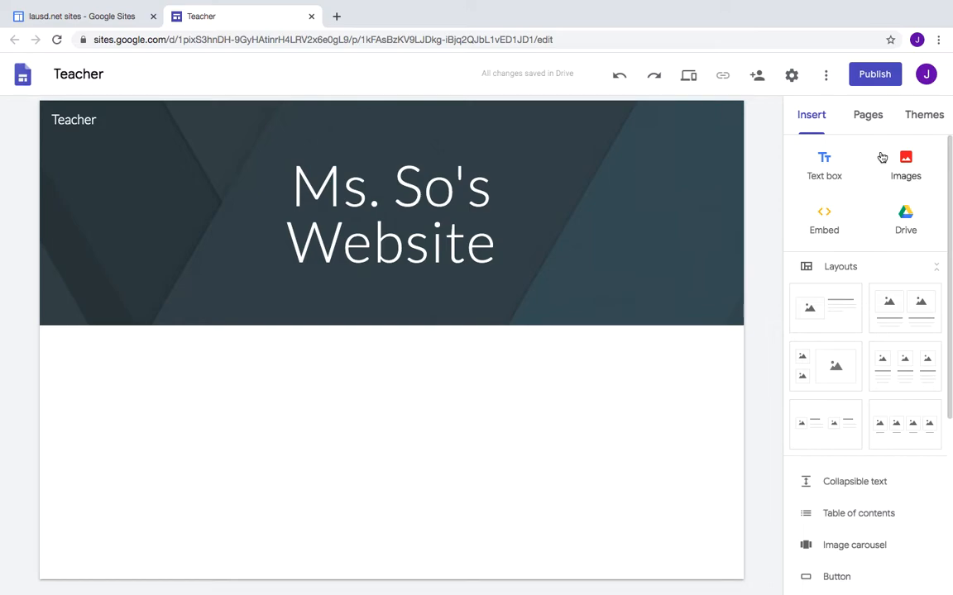
left_click(868, 115)
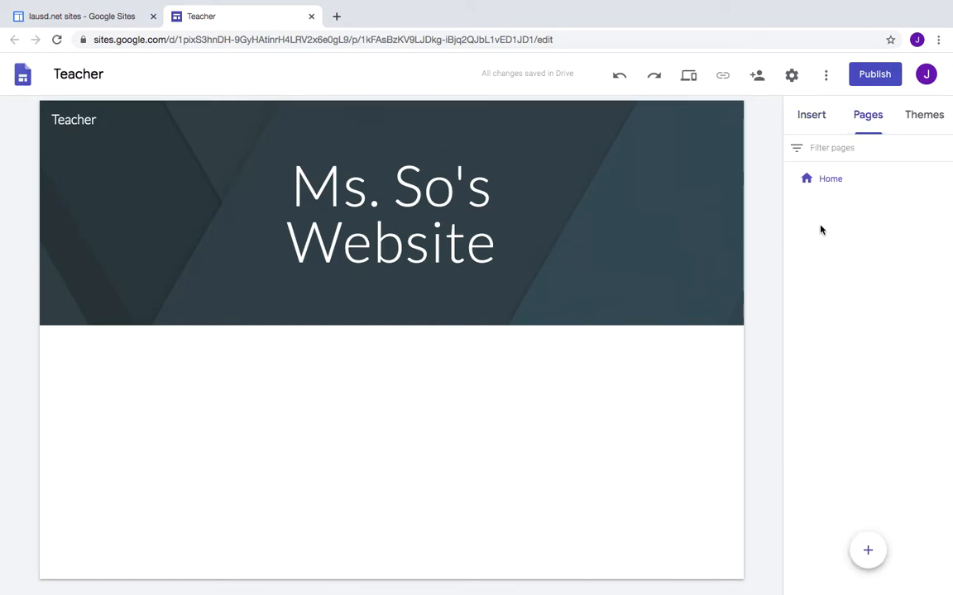
mouse_move(872, 559)
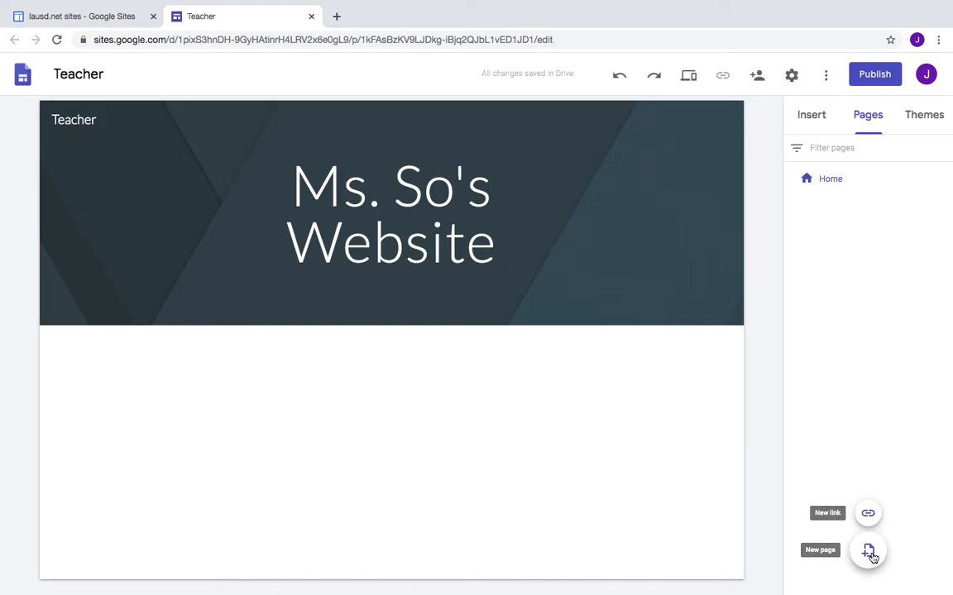
left_click(868, 553)
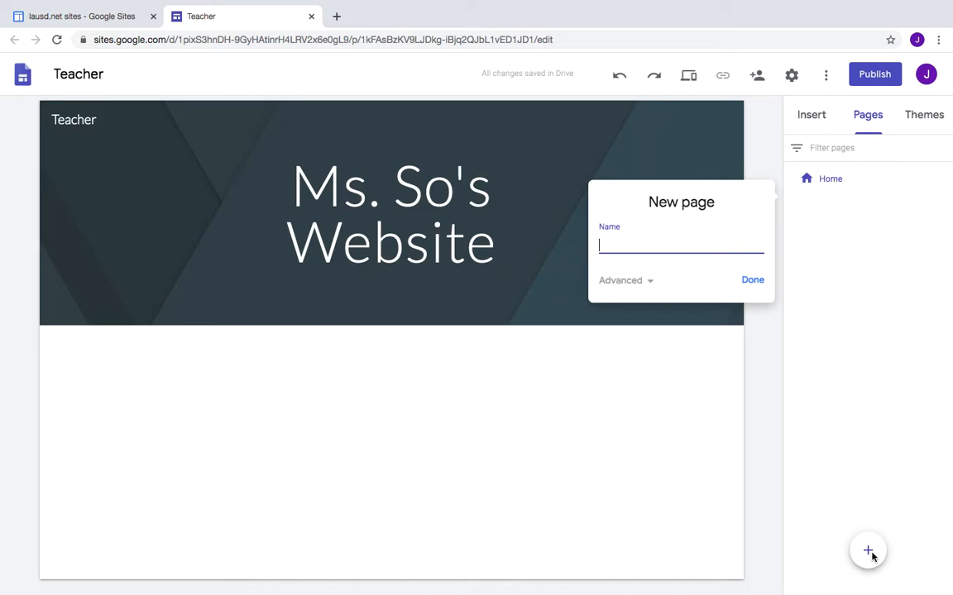
type("Math")
left_click(752, 282)
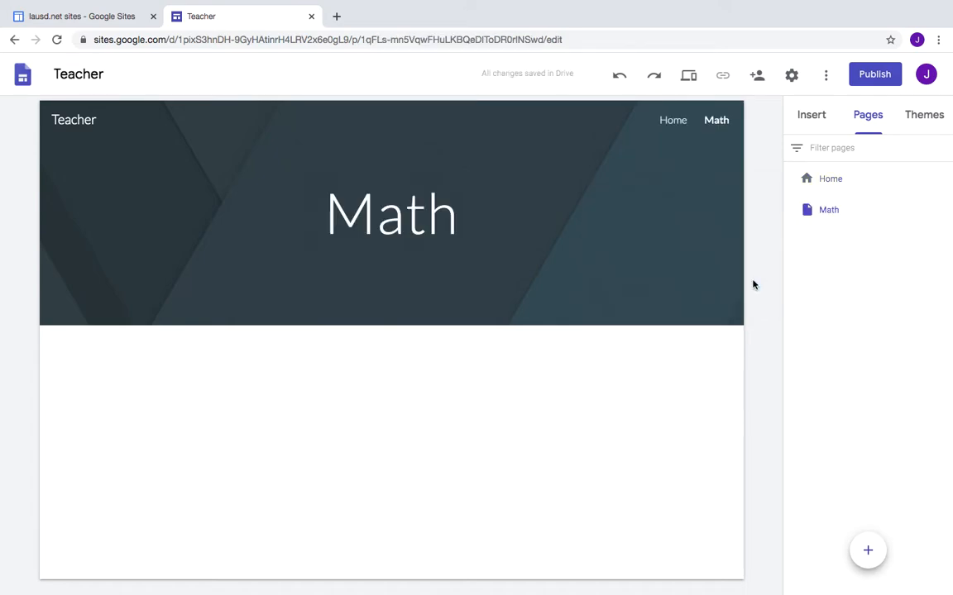
Add two more pages to the site, named "Reading" and "Writing".
left_click(868, 552)
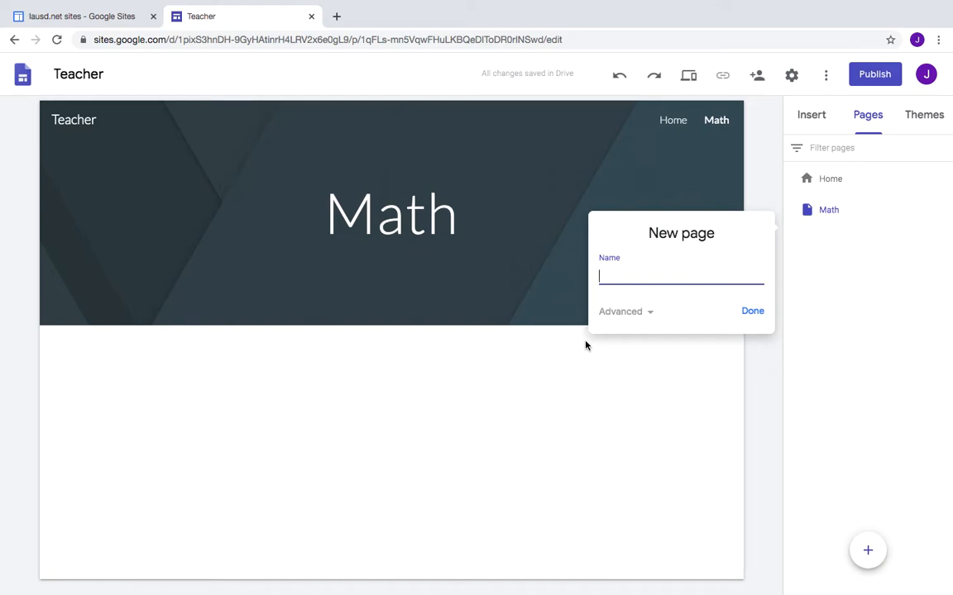
type("Reading")
left_click(745, 311)
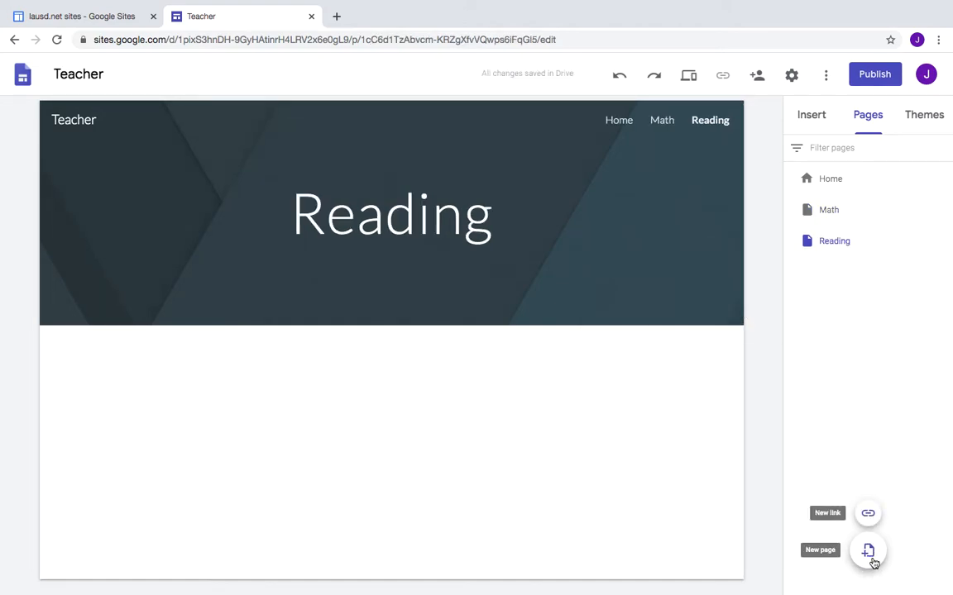
left_click(869, 551)
type("Writing")
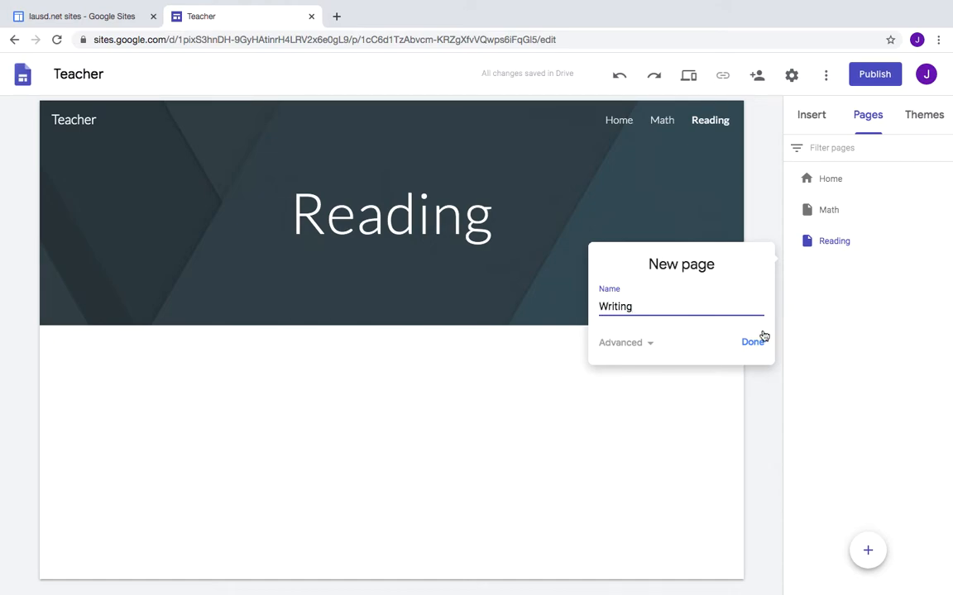
left_click(754, 341)
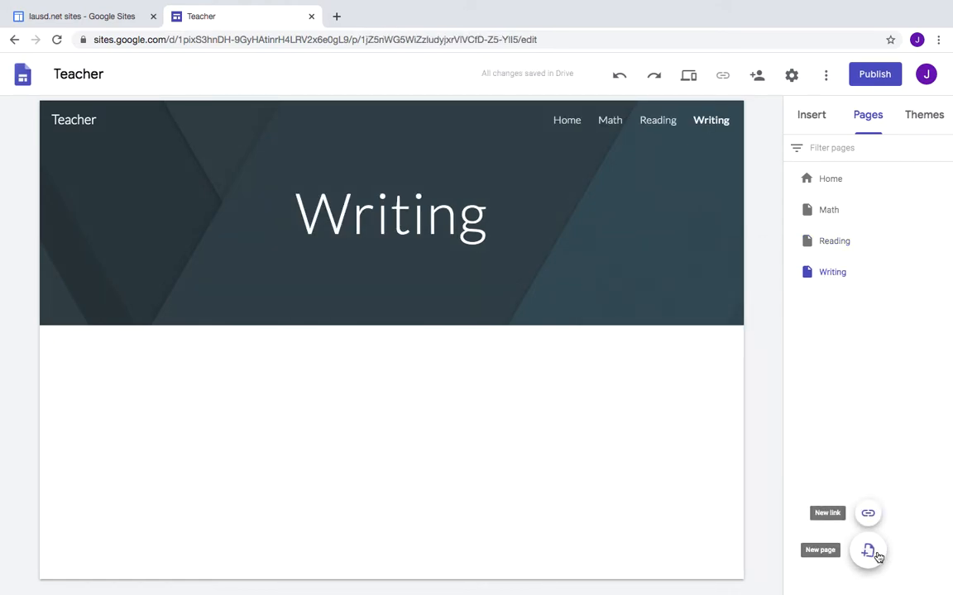
Add a new page named "Science" after the Writing page.
left_click(877, 554)
type("Science")
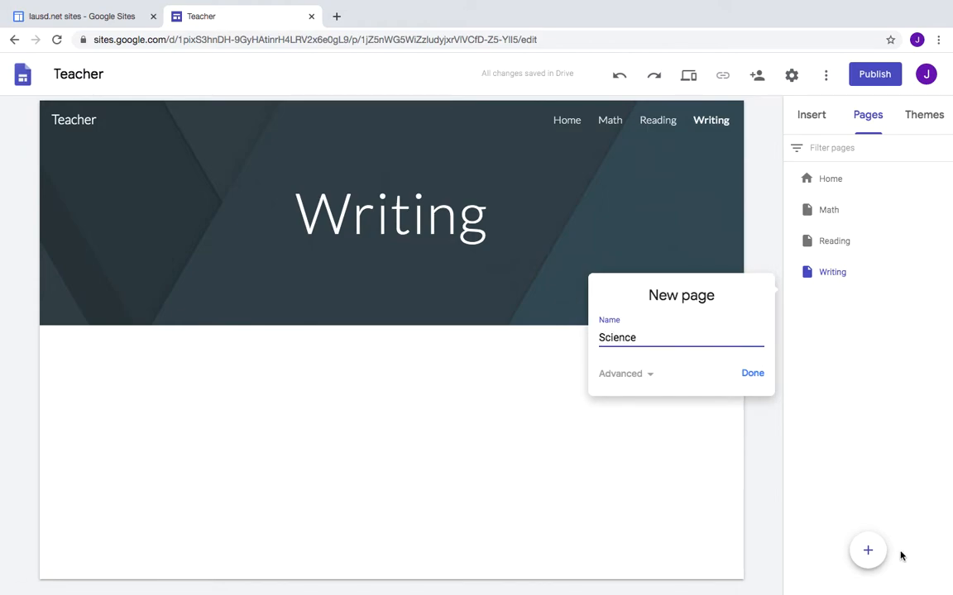
left_click(753, 374)
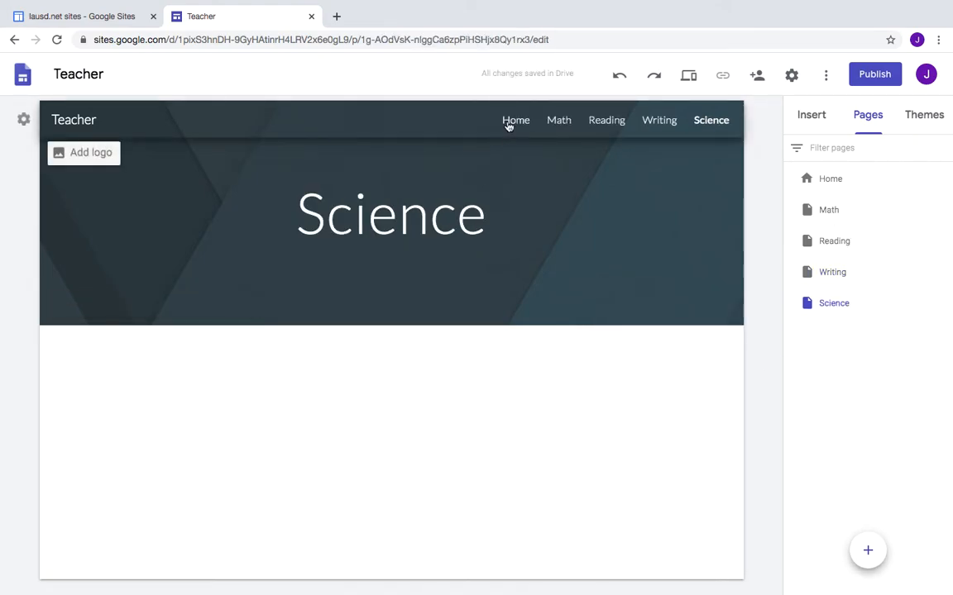
Check the subject pages through the site navigation and return to the home page.
left_click(659, 121)
left_click(559, 121)
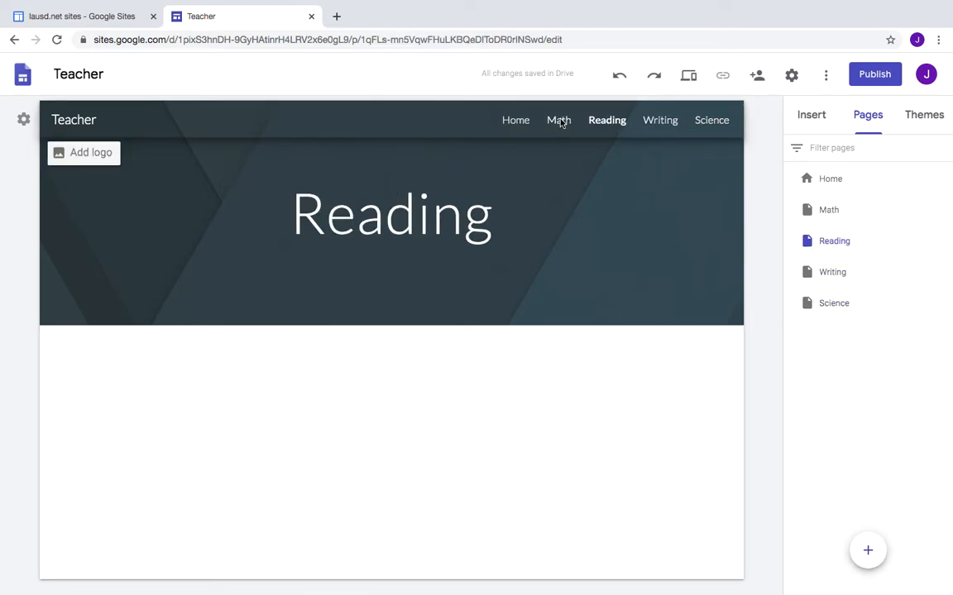
left_click(511, 124)
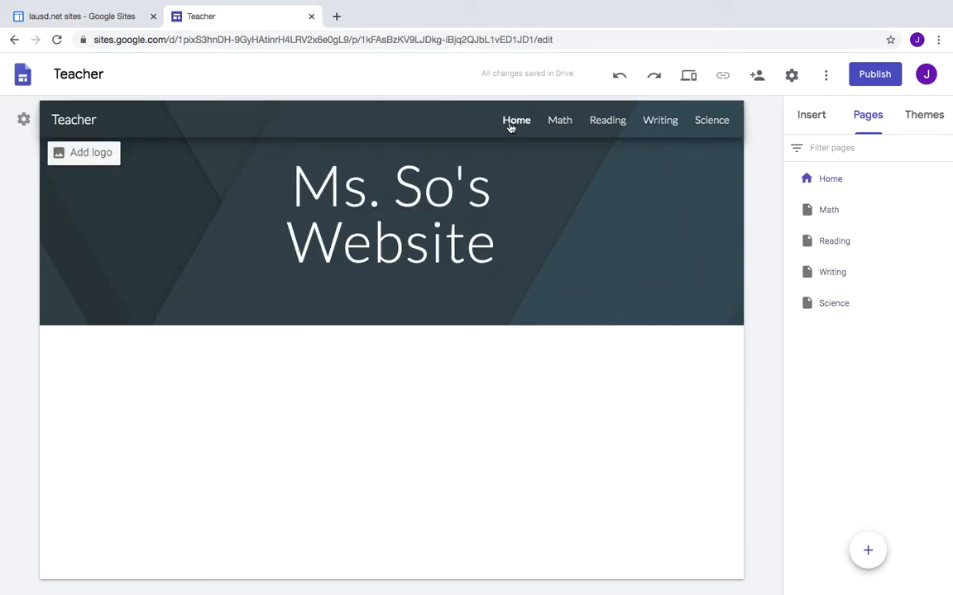
Insert a button named "Math" on the home page, linked to the site's Math page.
left_click(818, 120)
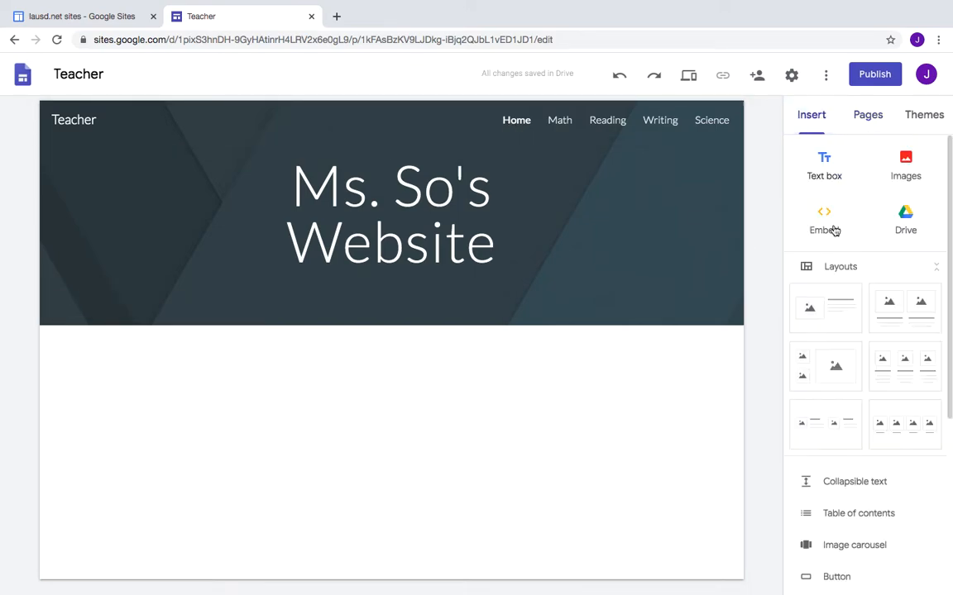
scroll(824, 175, "down", 1)
left_click(837, 524)
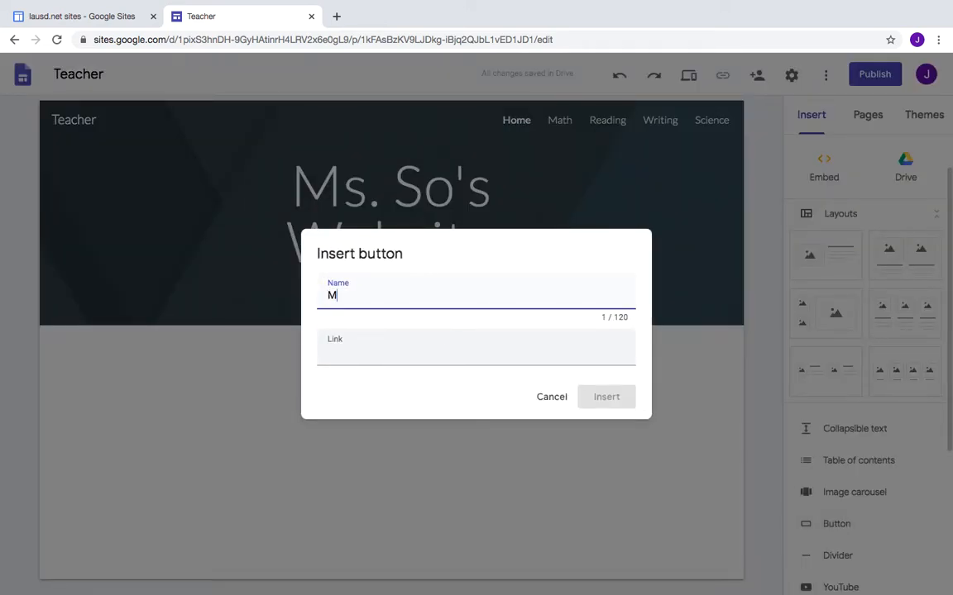
left_click(349, 353)
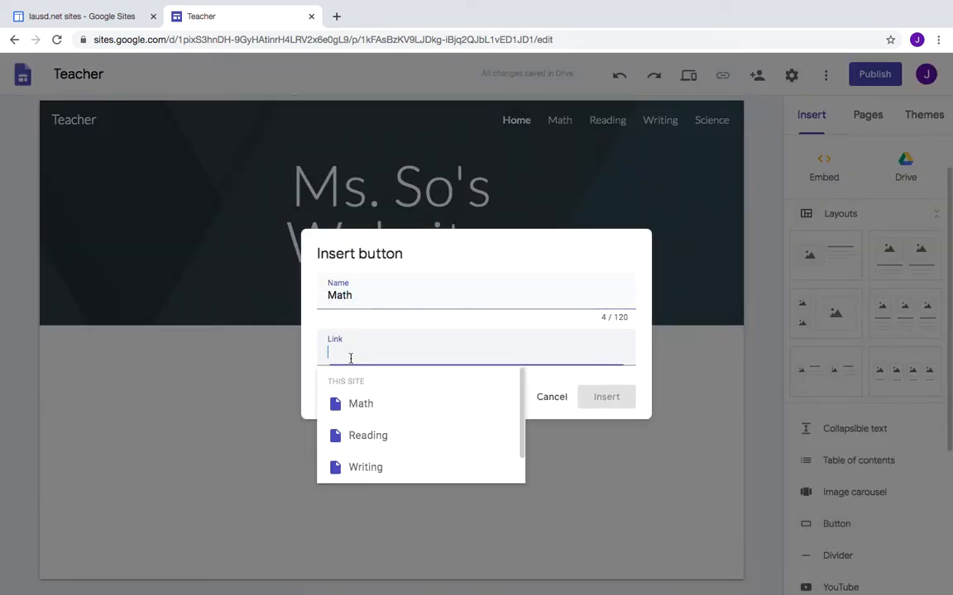
left_click(353, 414)
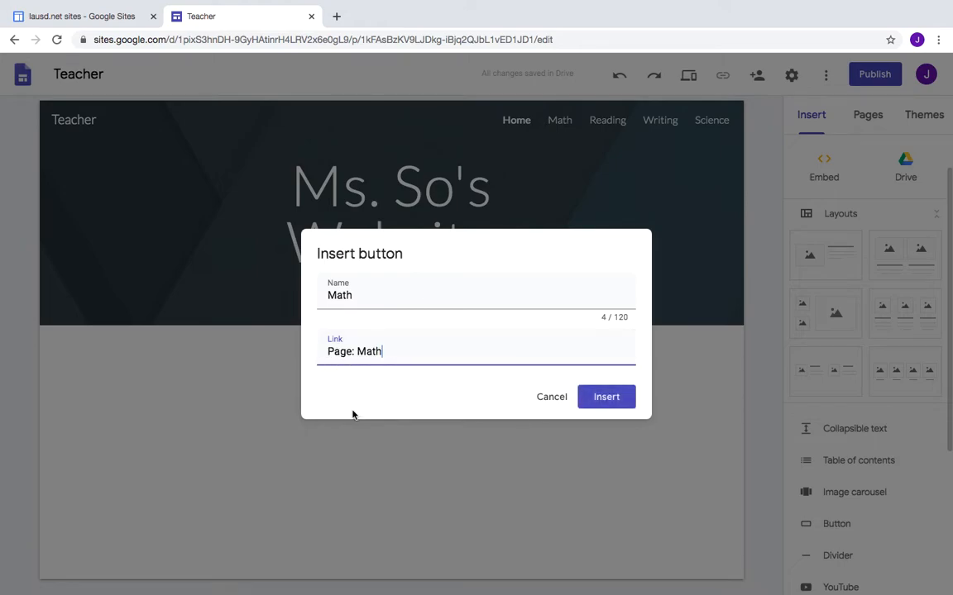
left_click(599, 402)
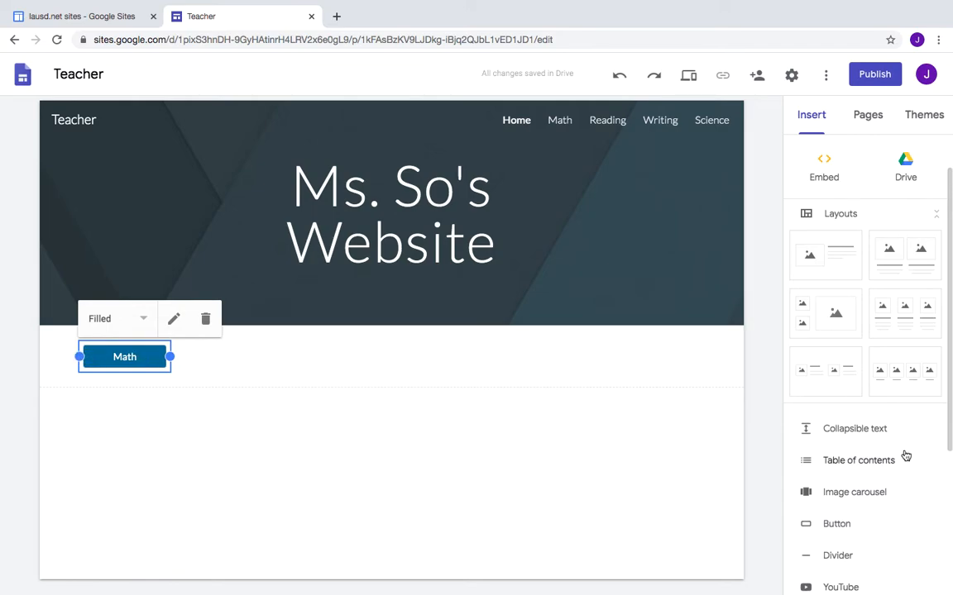
Insert a button named "Reading" linked to the Reading page and place it beside the Math button in the same row.
left_click(836, 524)
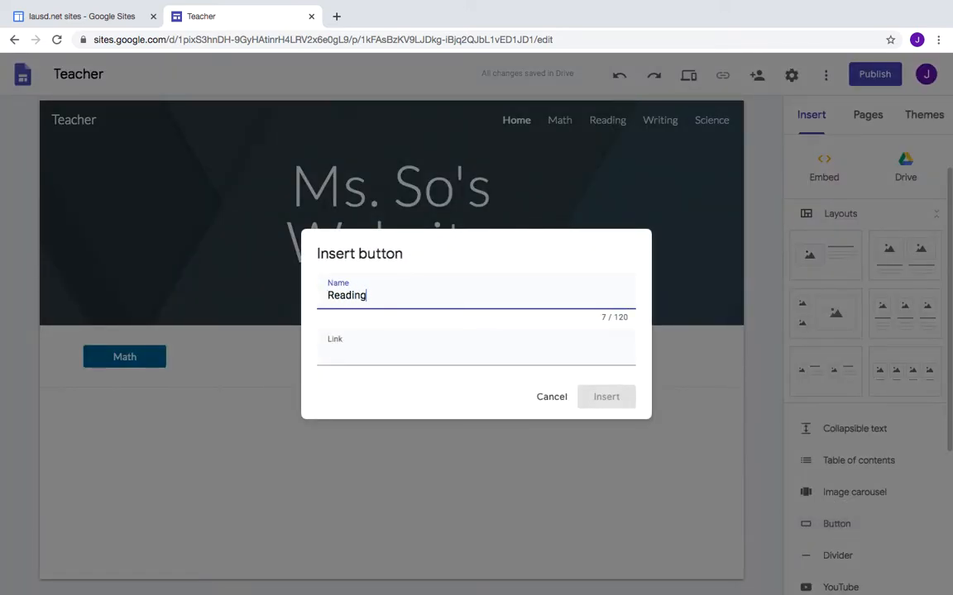
left_click(434, 352)
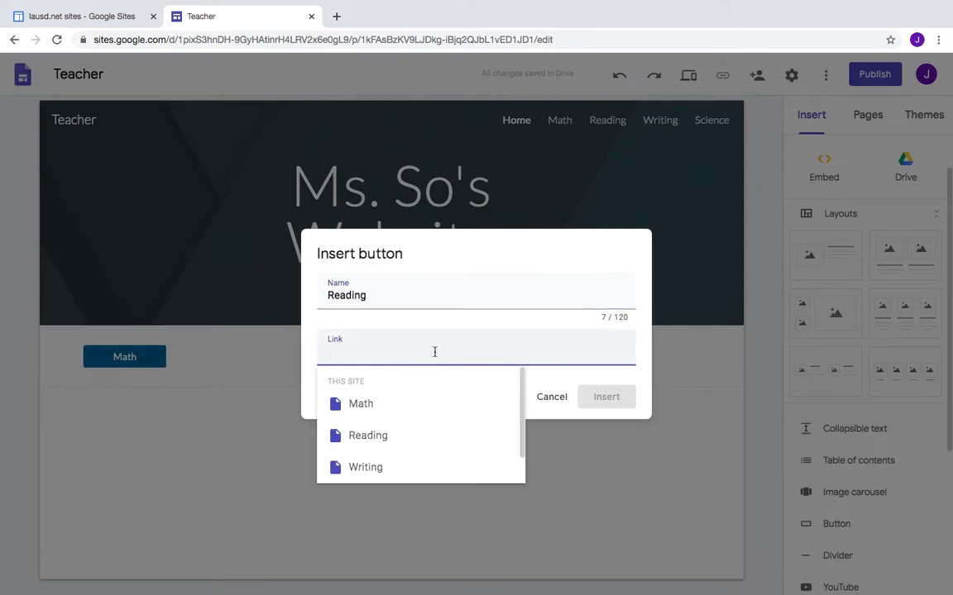
left_click(386, 435)
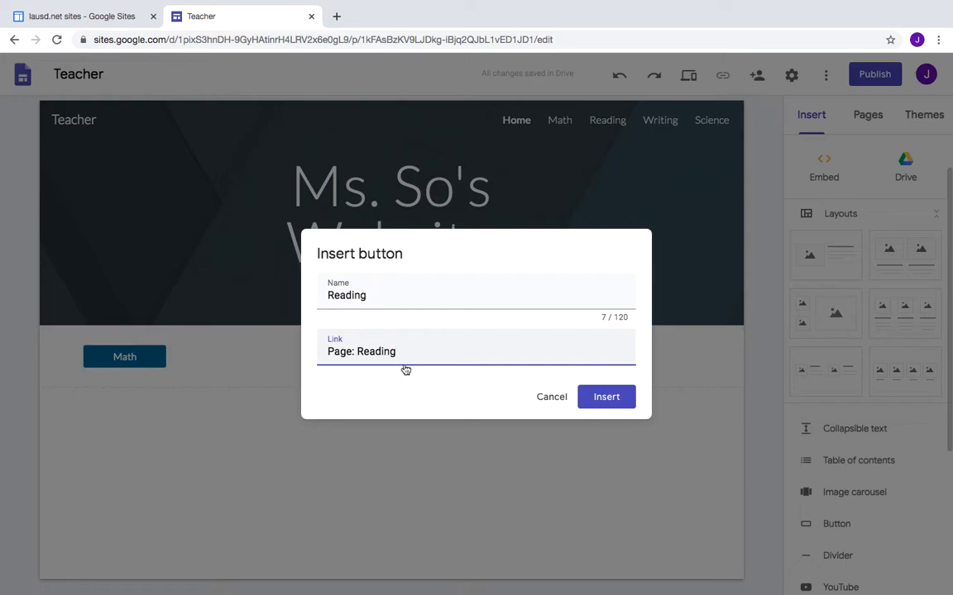
left_click(607, 397)
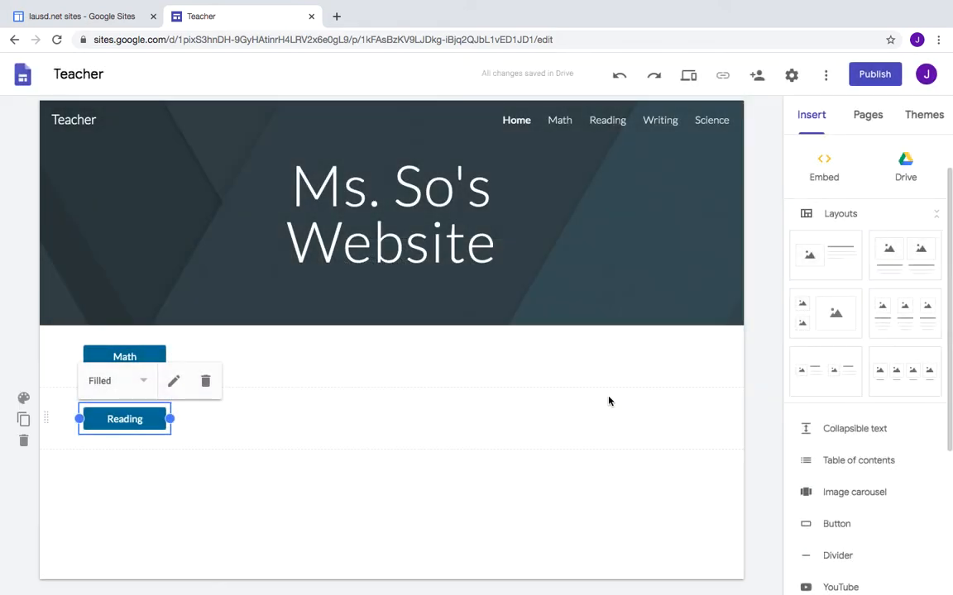
left_click_drag(121, 417, 234, 358)
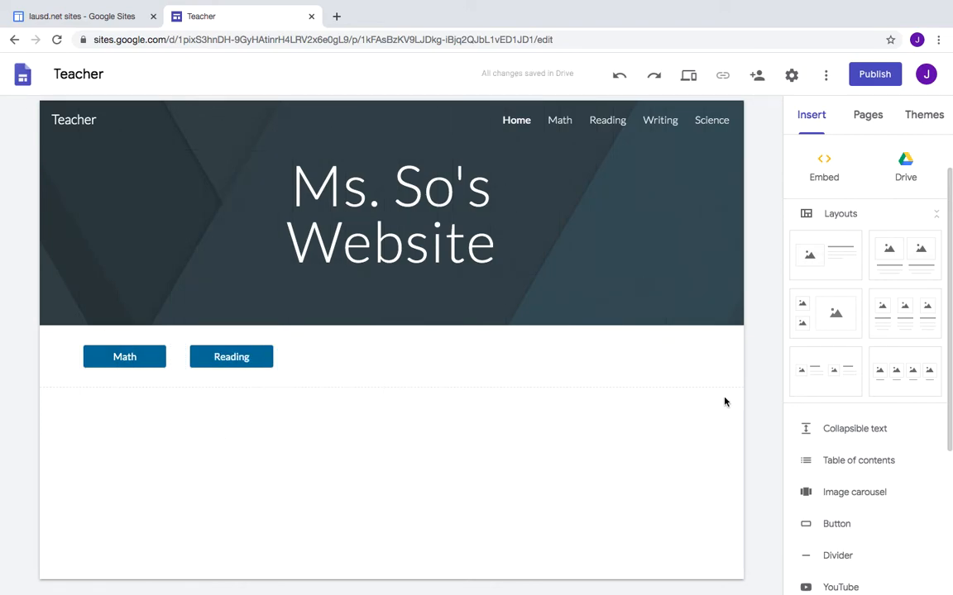
left_click_drag(229, 359, 97, 420)
left_click_drag(243, 416, 217, 357)
Preview the site, test the Math and Reading buttons on the home page, and exit the preview.
left_click(688, 78)
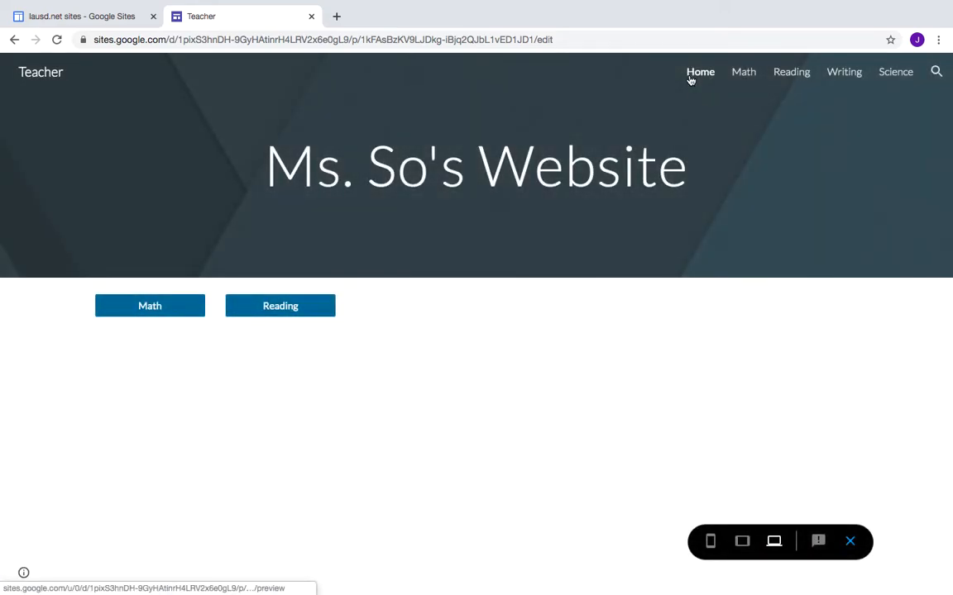
left_click(139, 307)
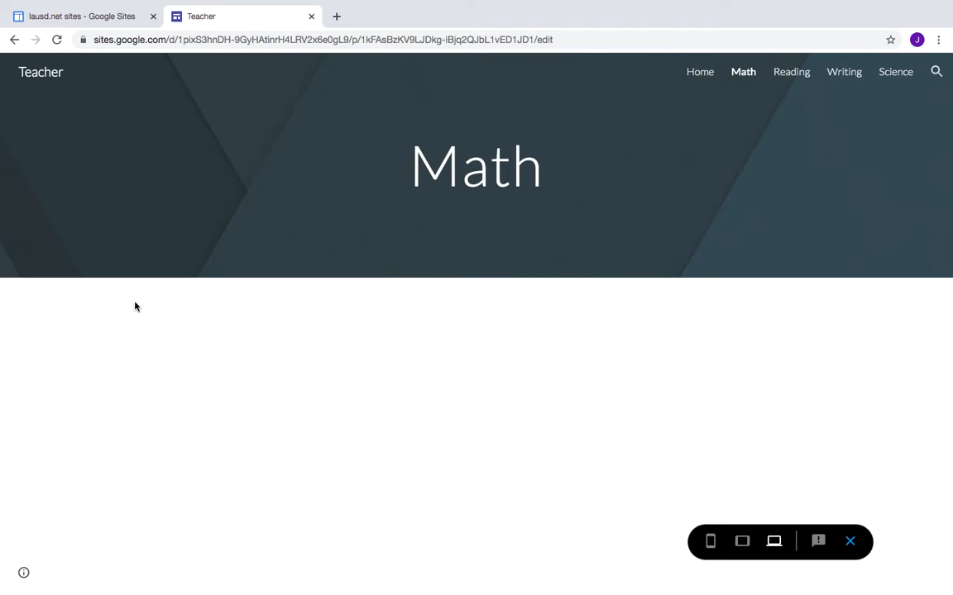
left_click(705, 78)
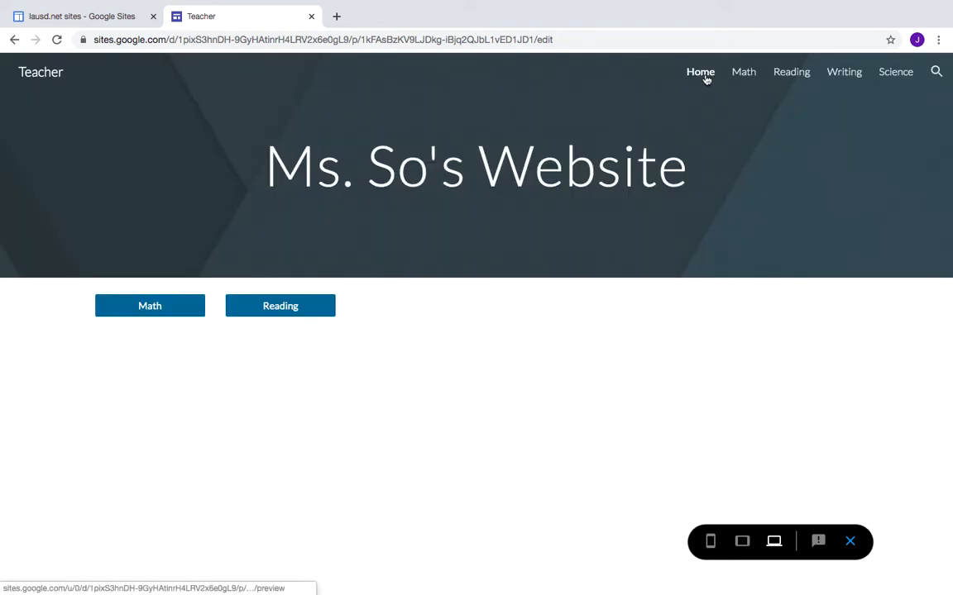
left_click(273, 307)
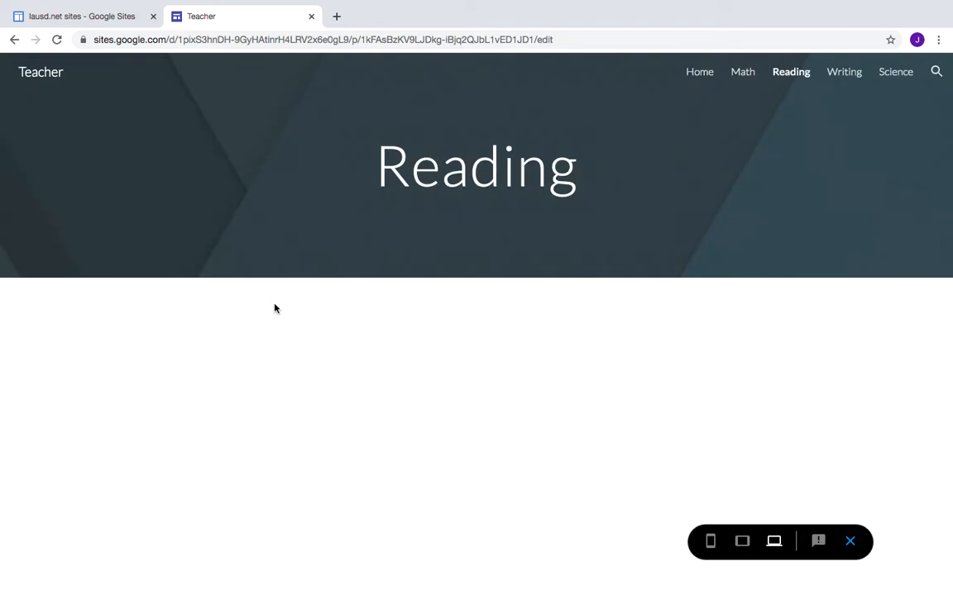
left_click(699, 76)
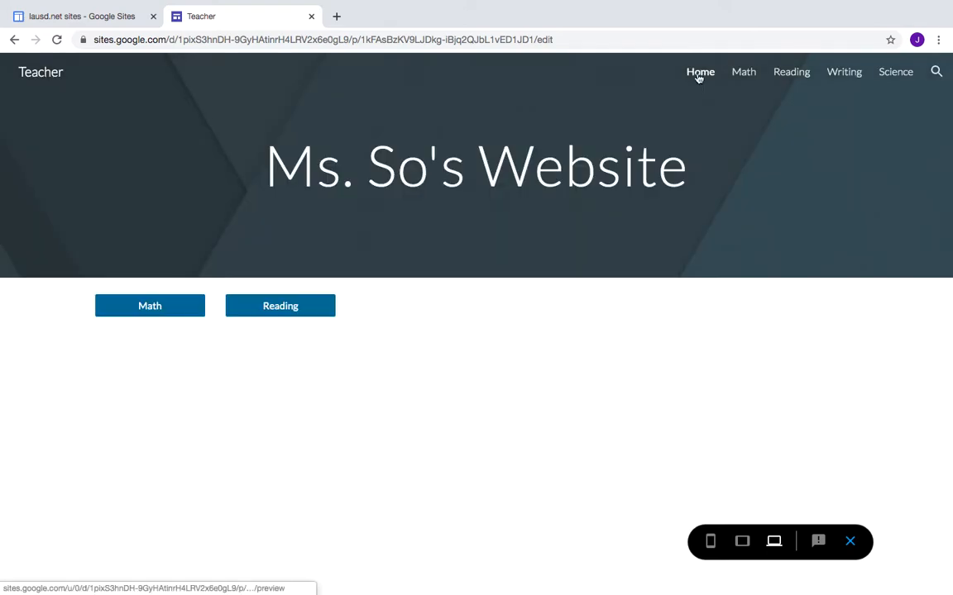
left_click(851, 542)
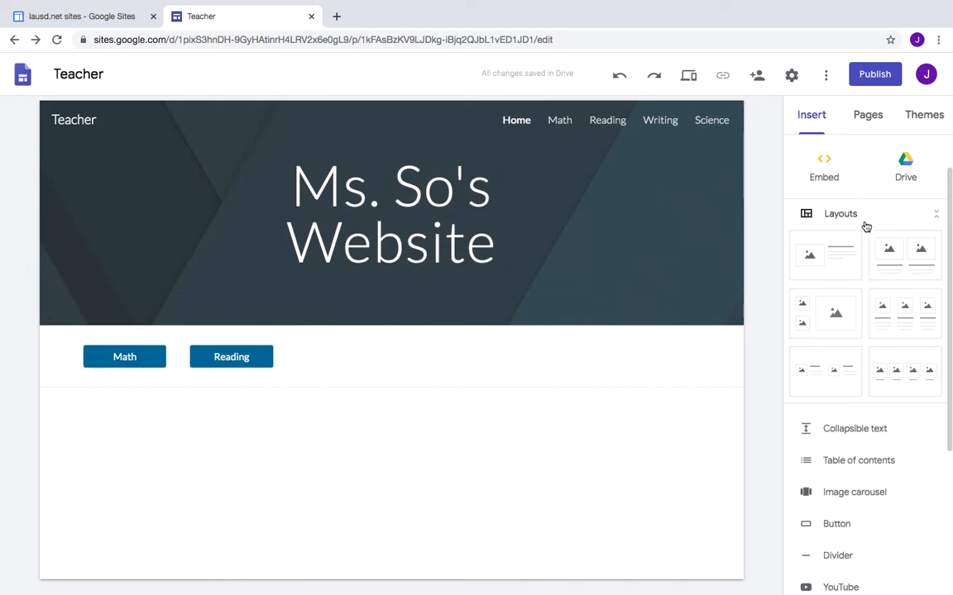
Insert the "March 19 Gr3" form from My Drive below the buttons on the home page.
scroll(881, 361, "up", 1)
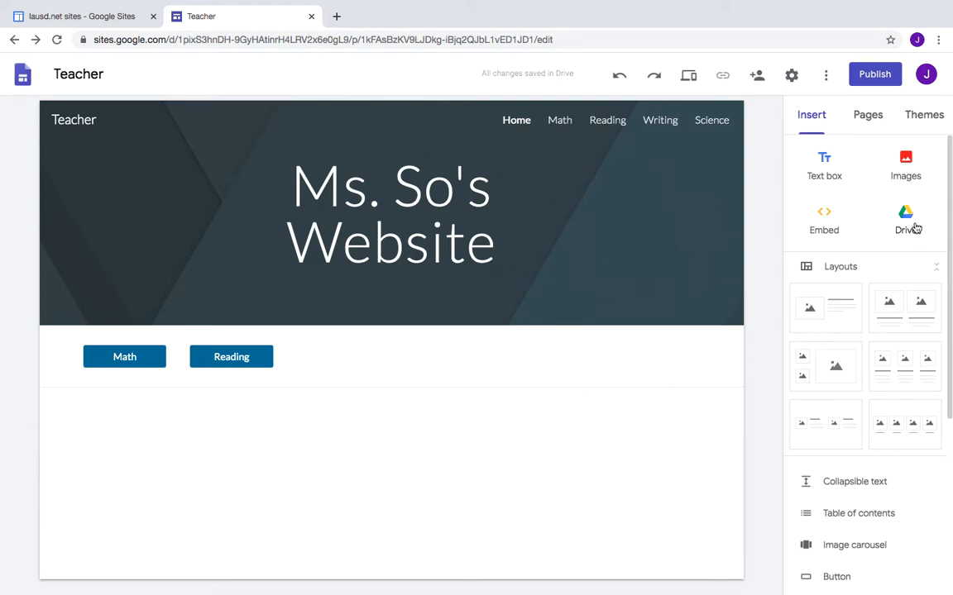
scroll(916, 231, "down", 5)
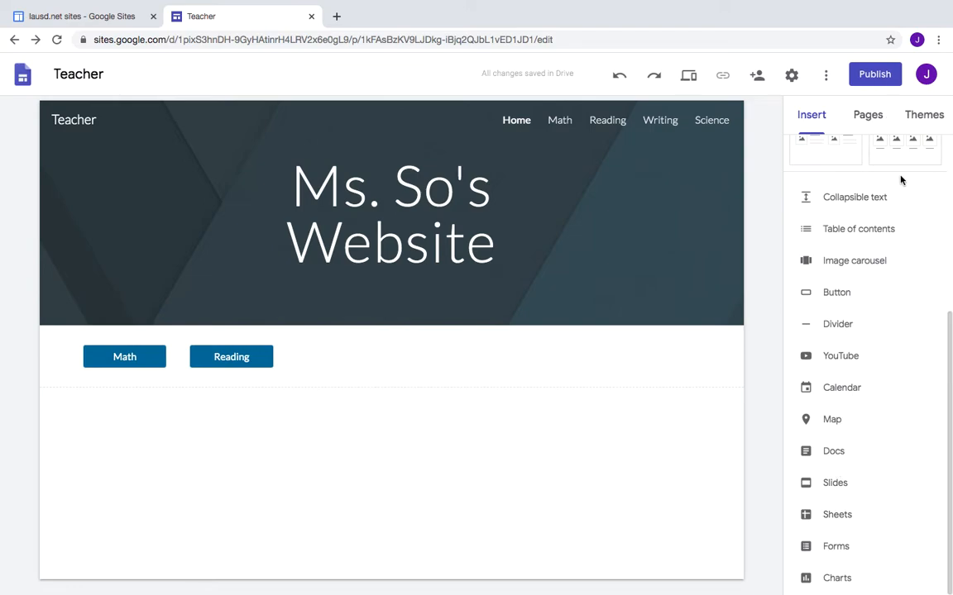
scroll(900, 179, "up", 2)
scroll(900, 179, "up", 2)
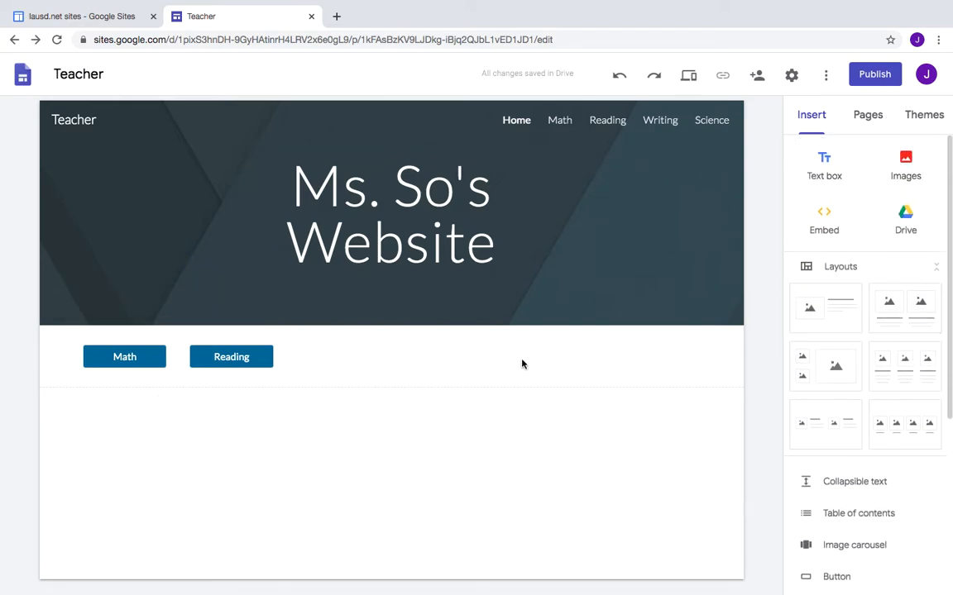
left_click(904, 220)
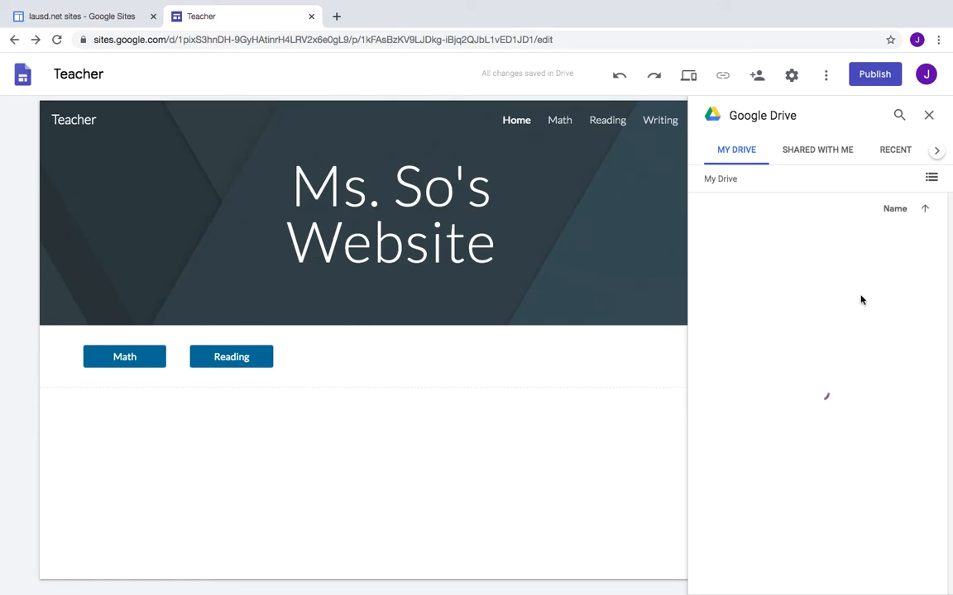
scroll(878, 366, "down", 5)
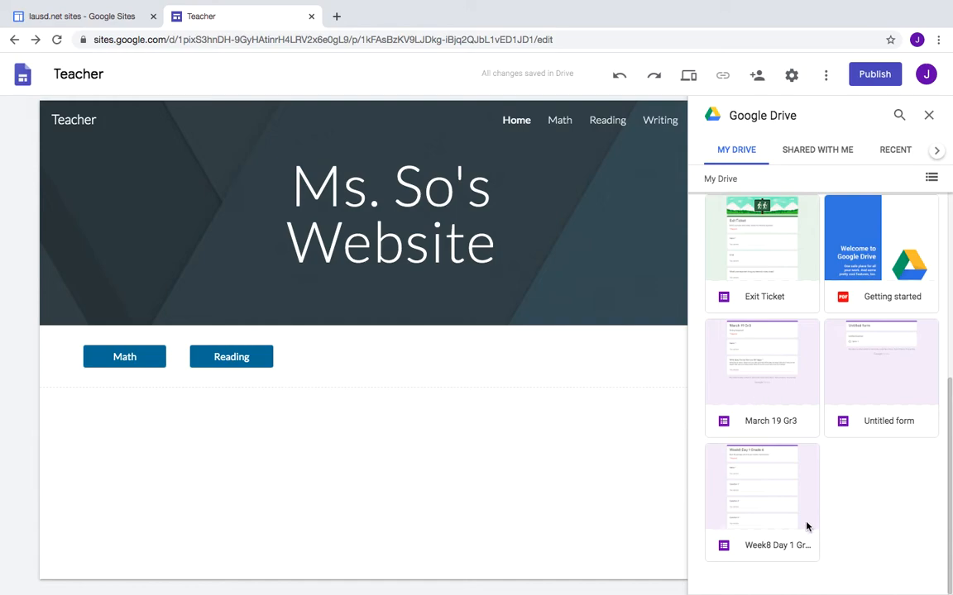
left_click(770, 416)
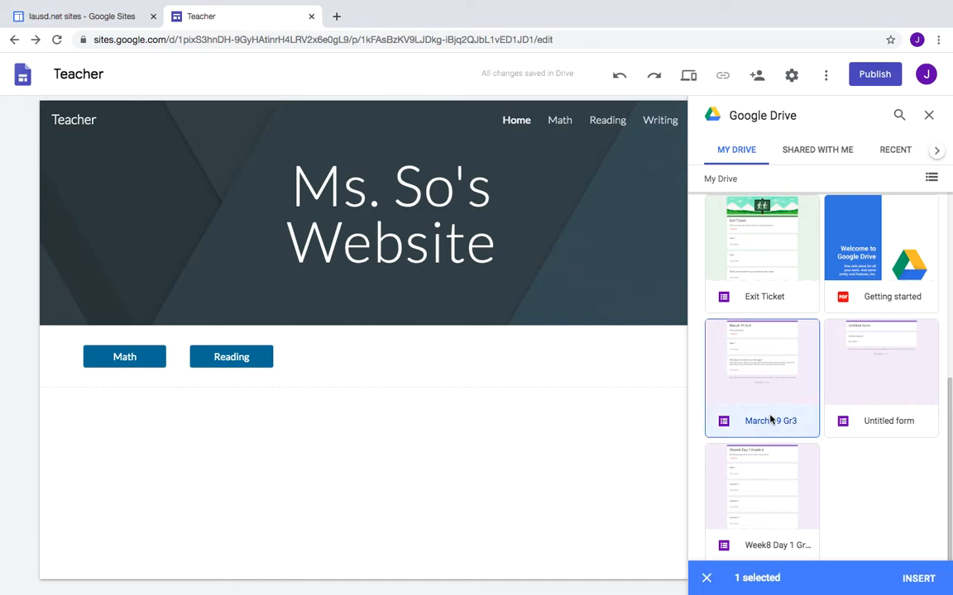
left_click(929, 582)
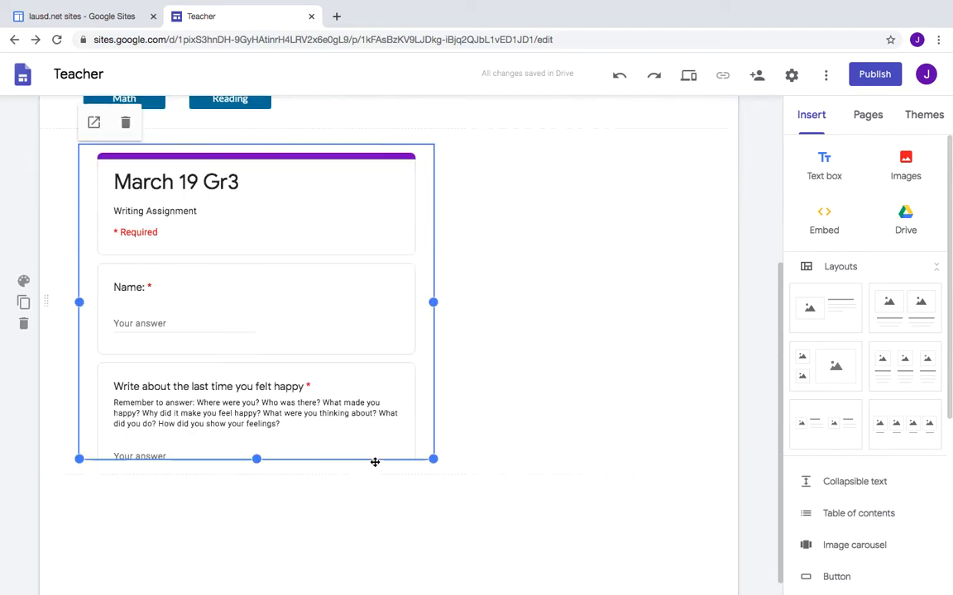
Preview the home page, open the embedded form in its own tab, then close the form and exit the preview.
scroll(375, 403, "up", 5)
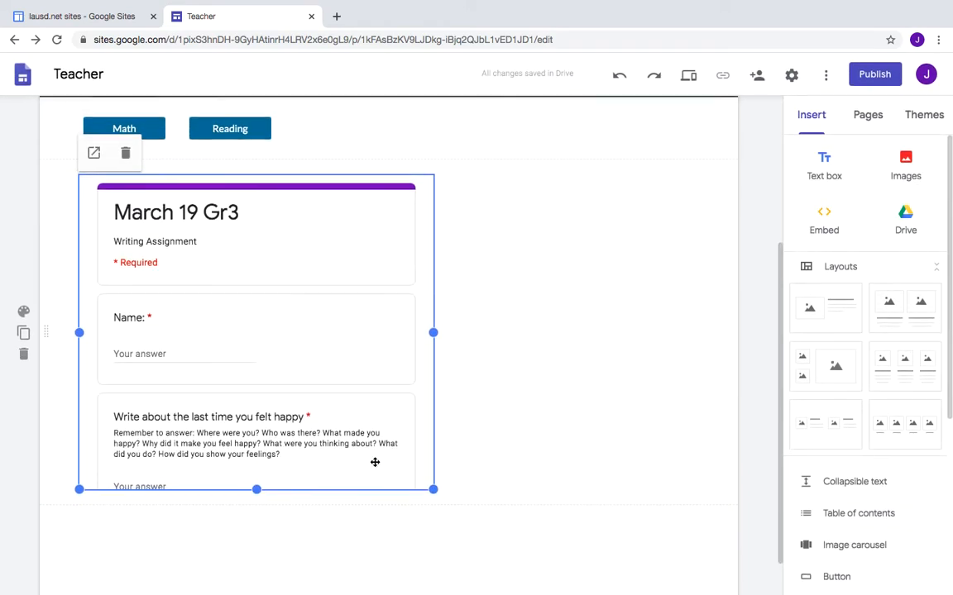
left_click(688, 78)
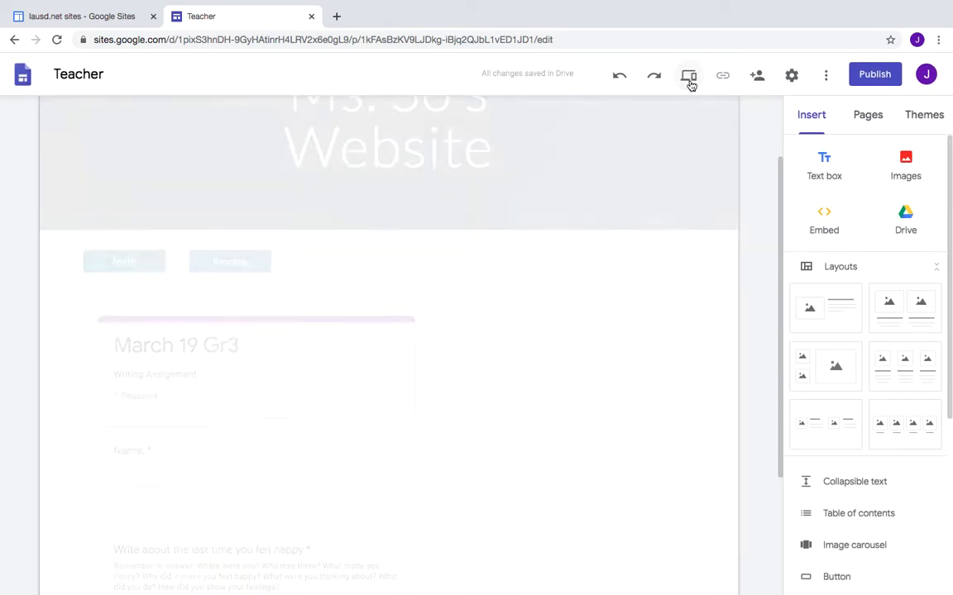
scroll(706, 372, "down", 2)
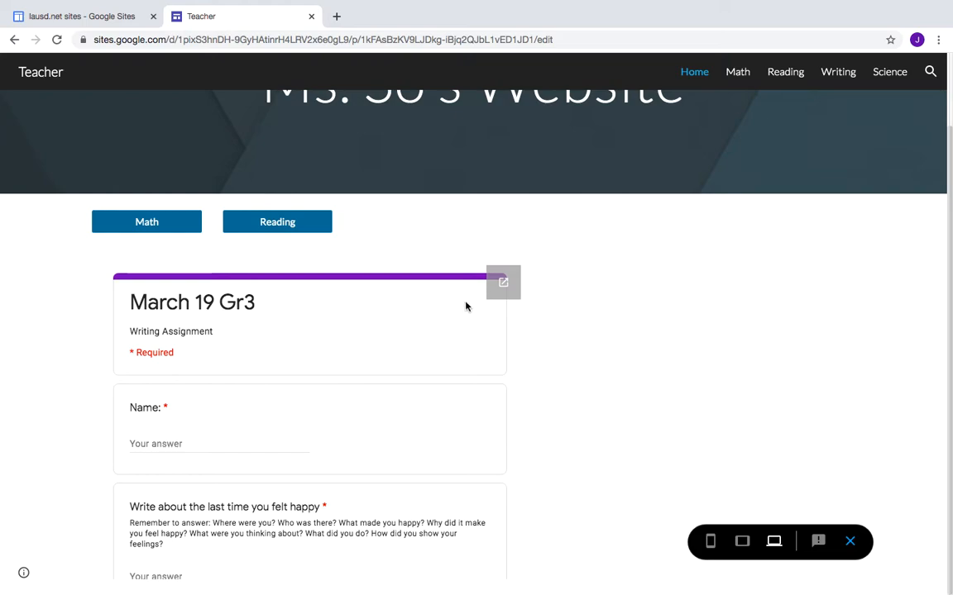
left_click(504, 286)
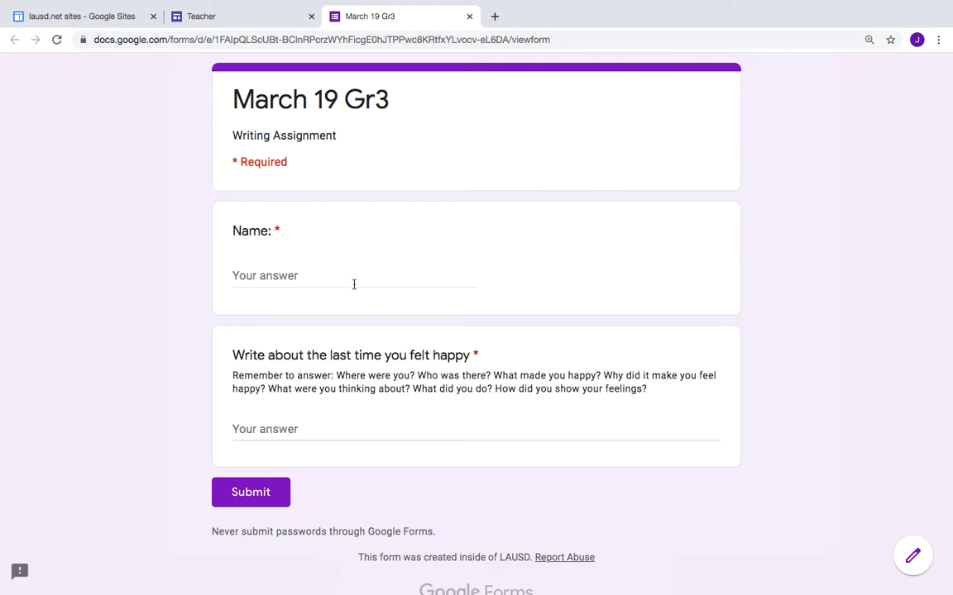
left_click(469, 16)
scroll(436, 398, "up", 3)
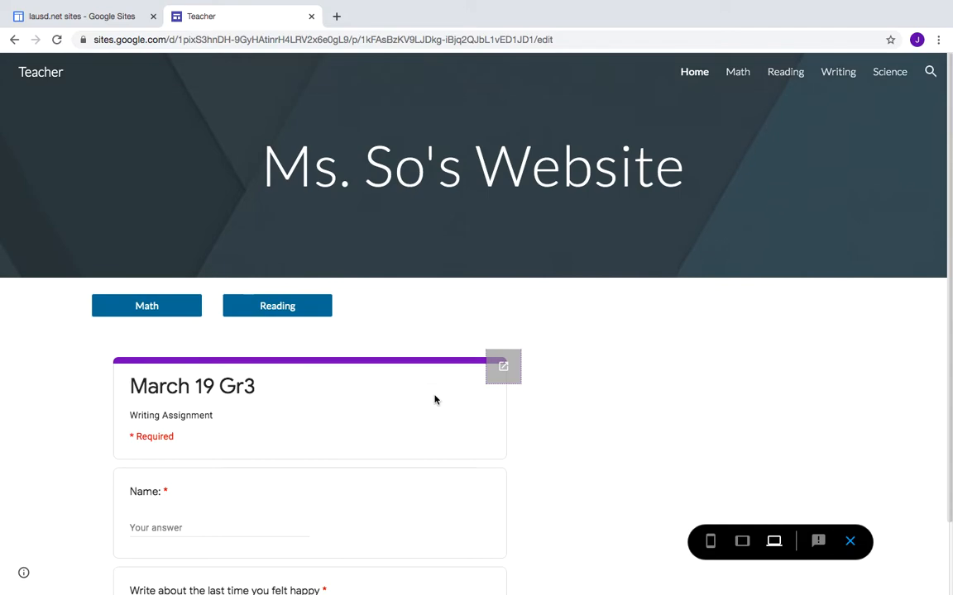
left_click(850, 542)
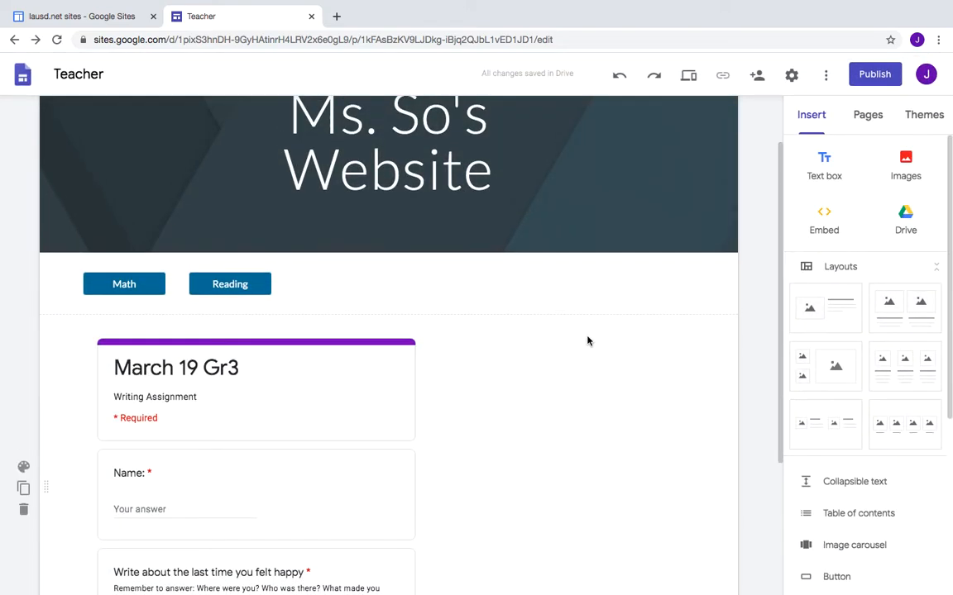
Delete the section containing the embedded "March 19 Gr3" form from the home page.
left_click(383, 413)
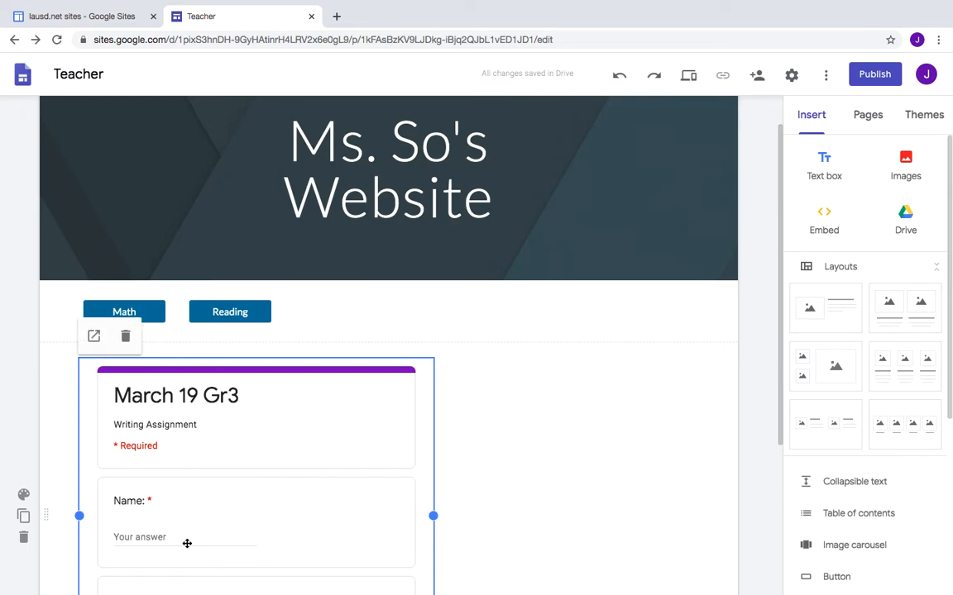
scroll(289, 469, "down", 2)
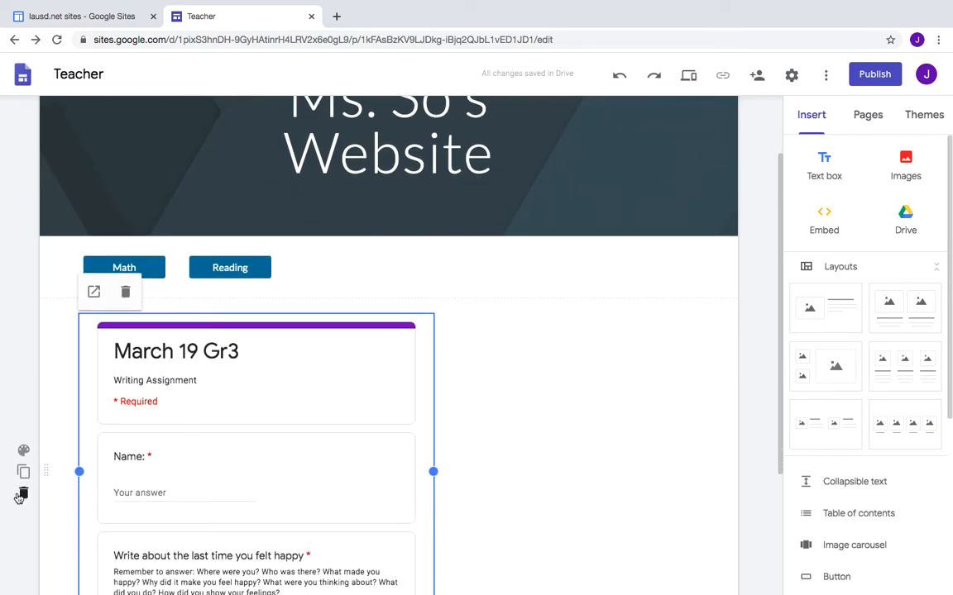
left_click(24, 494)
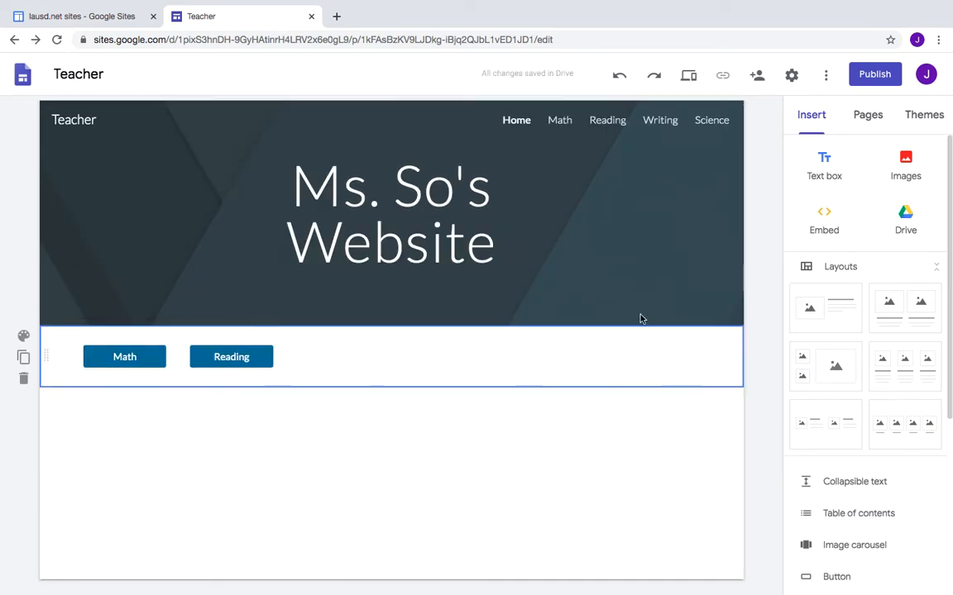
Add a subpage named "Fluency" under the Reading page.
left_click(608, 122)
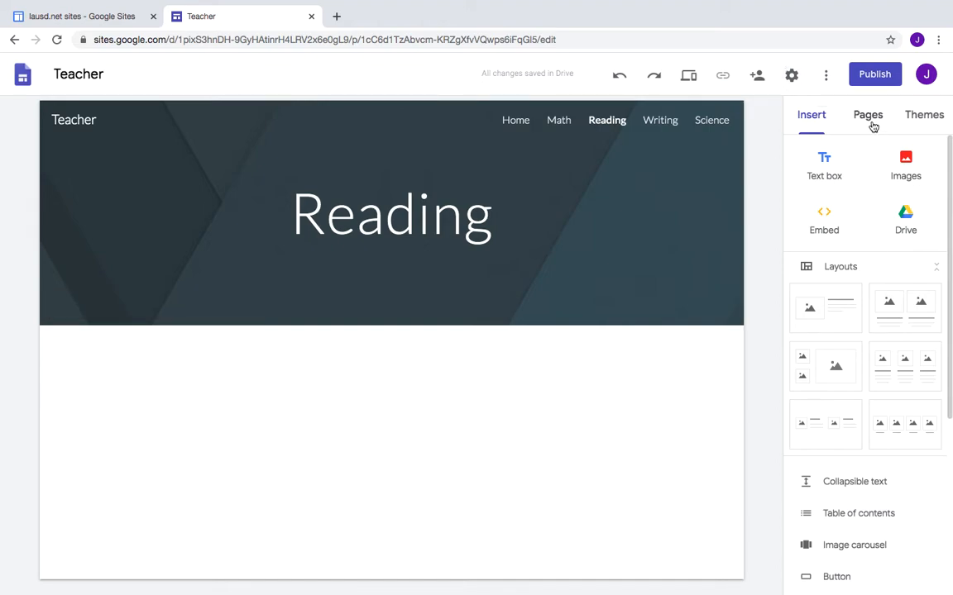
scroll(868, 417, "down", 1)
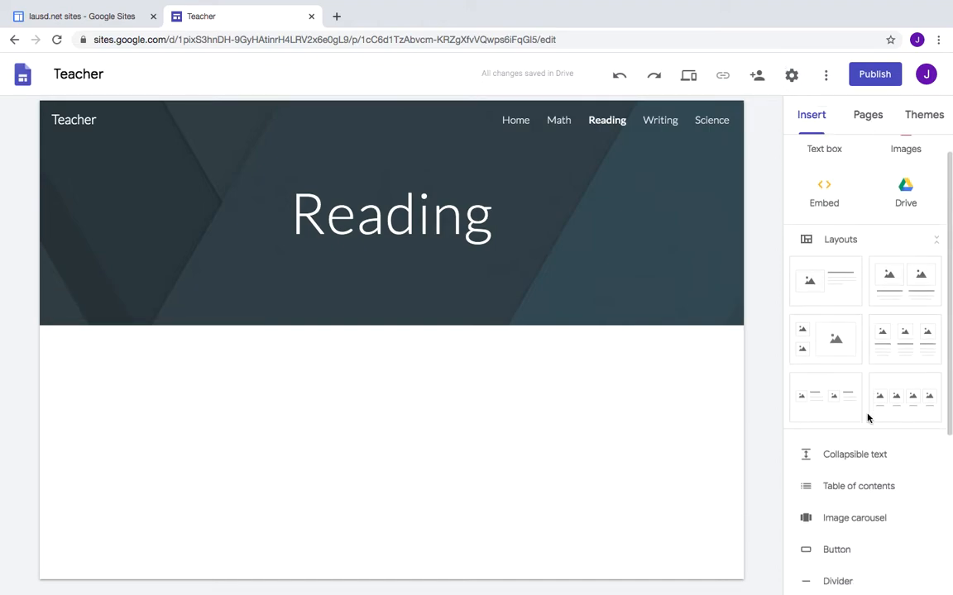
left_click(868, 120)
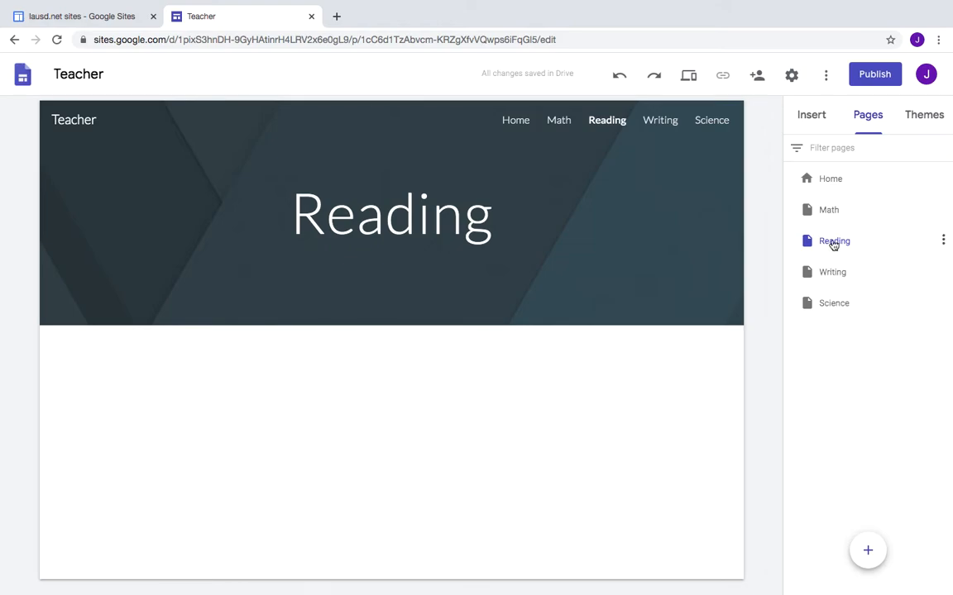
left_click(942, 242)
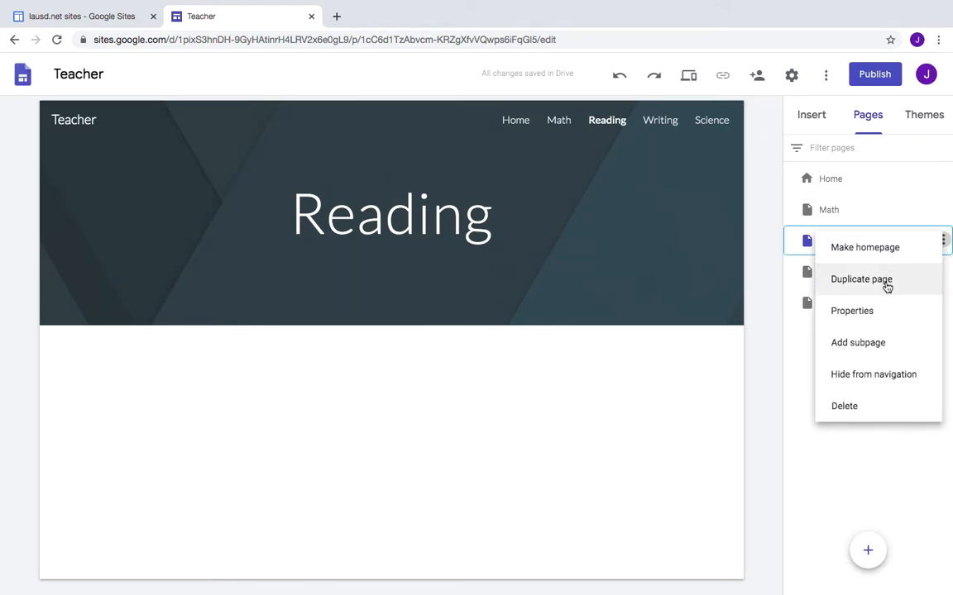
left_click(868, 344)
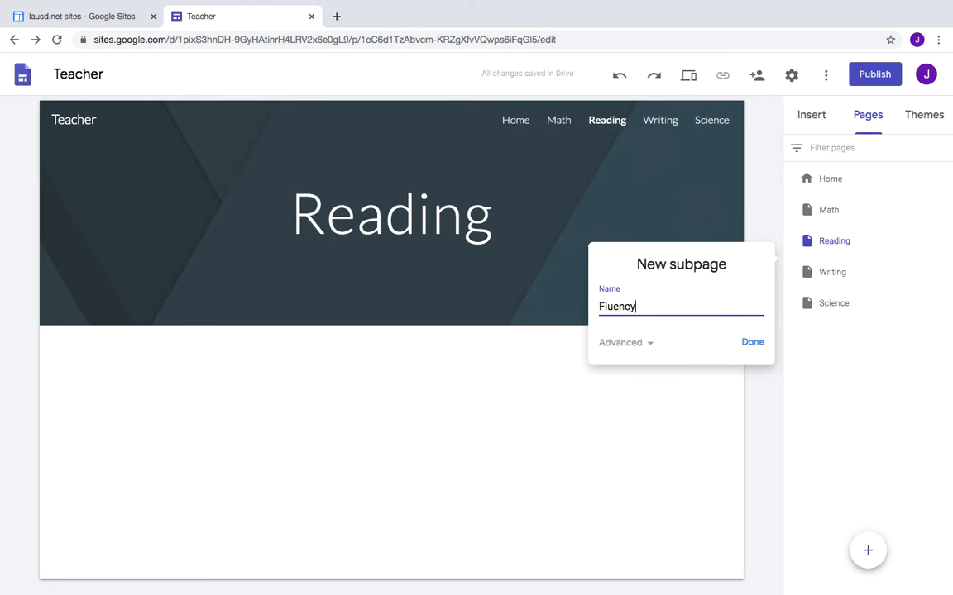
left_click(754, 344)
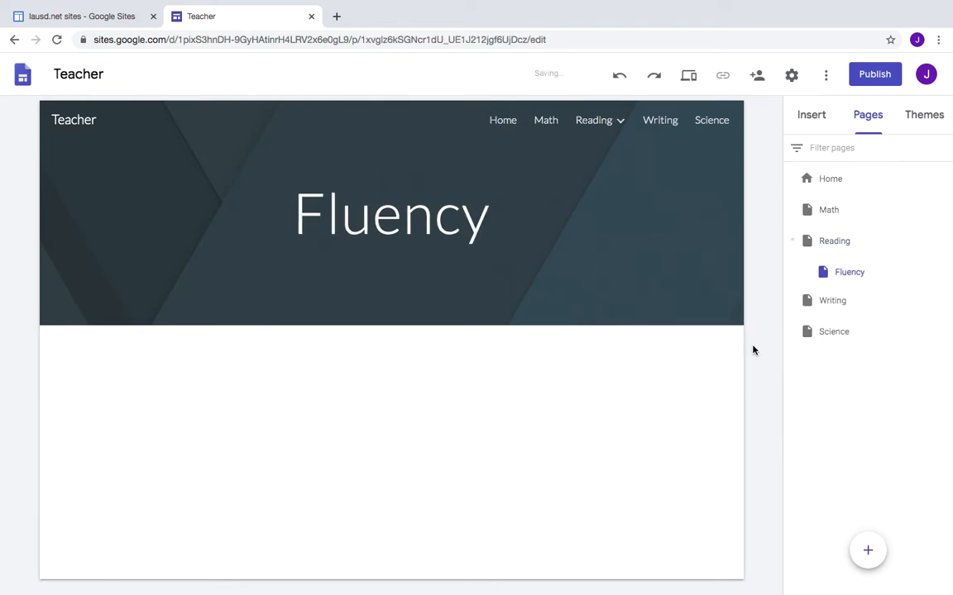
Add a second subpage named "Comprehension" under the Reading page.
left_click(845, 278)
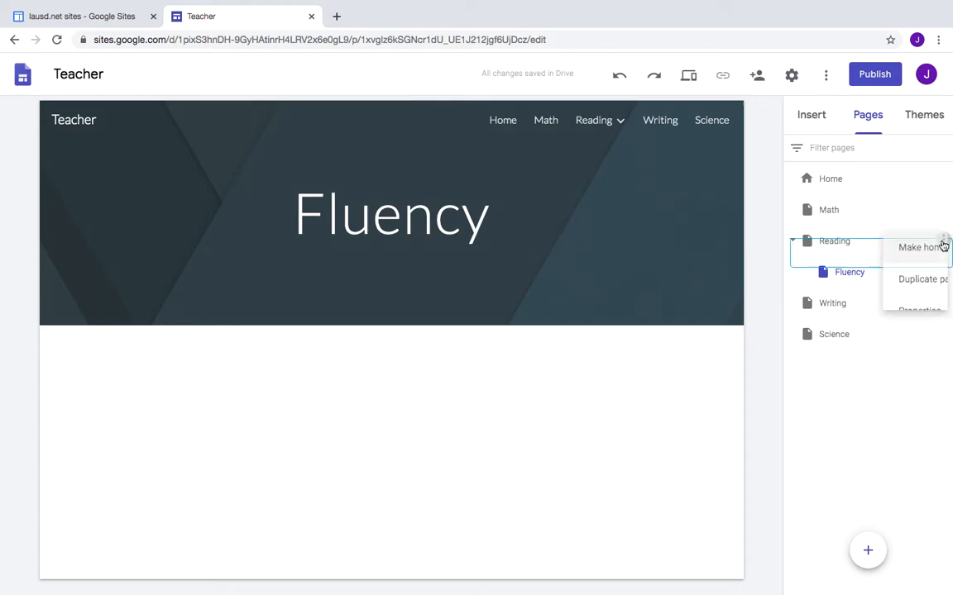
left_click(943, 240)
left_click(856, 343)
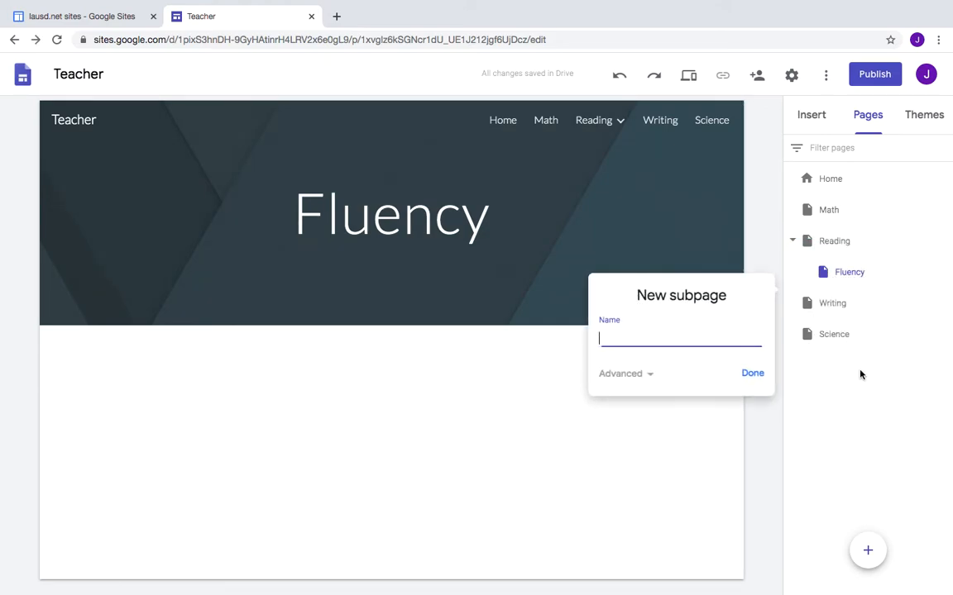
type("Comprehension")
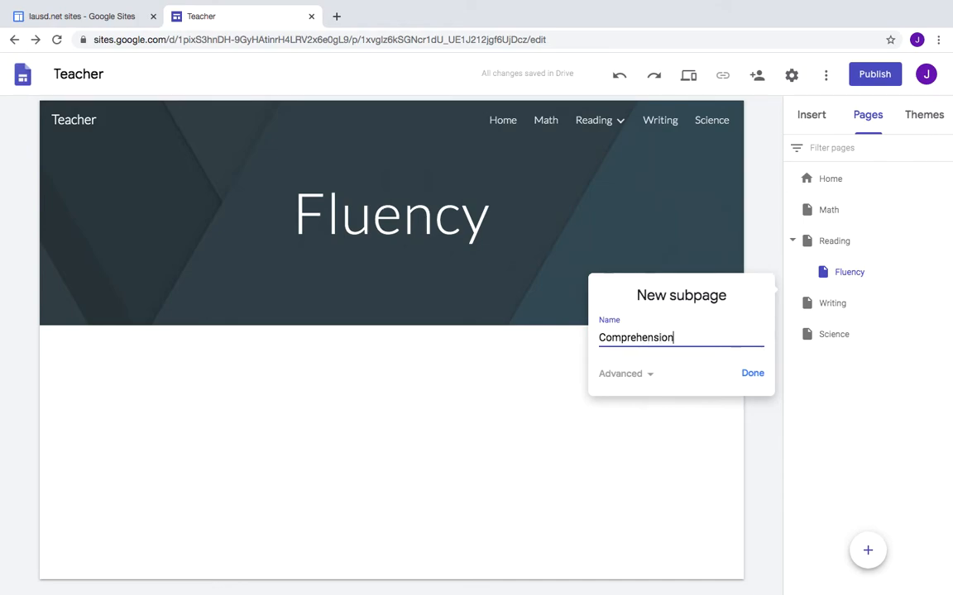
left_click(759, 372)
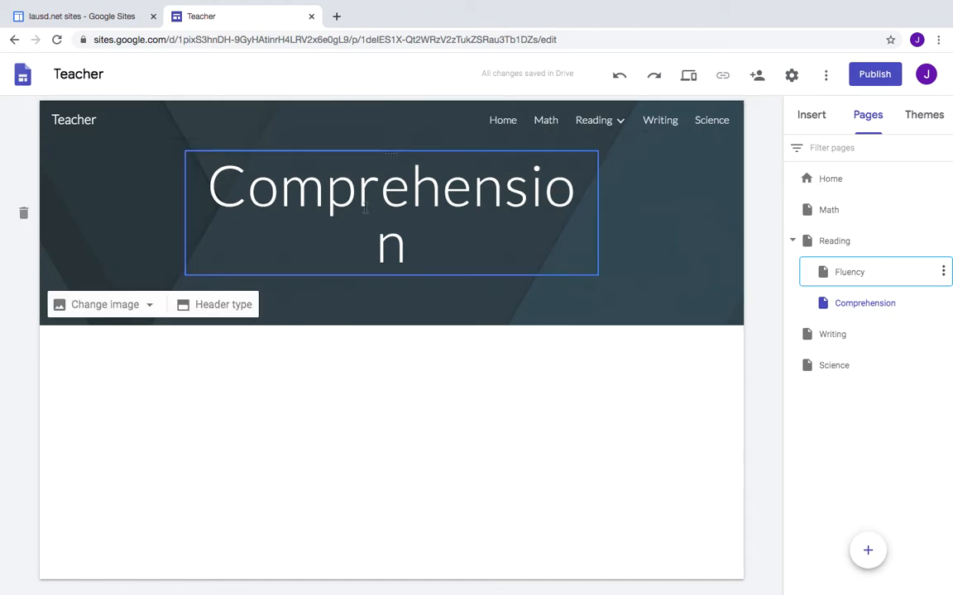
Widen the title box in the Comprehension page's header so the title fits on one line.
left_click(480, 223)
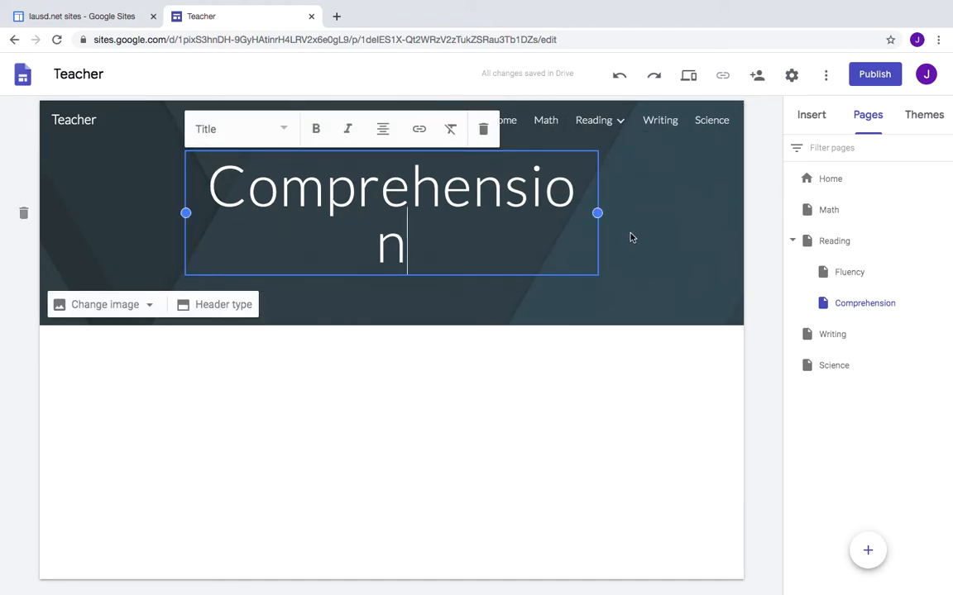
left_click_drag(675, 212, 650, 212)
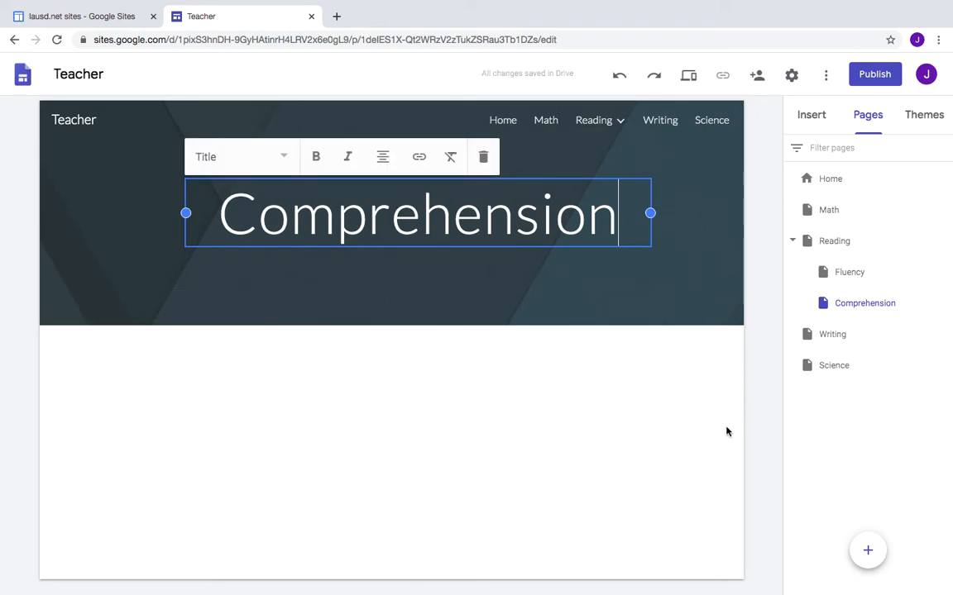
left_click(672, 422)
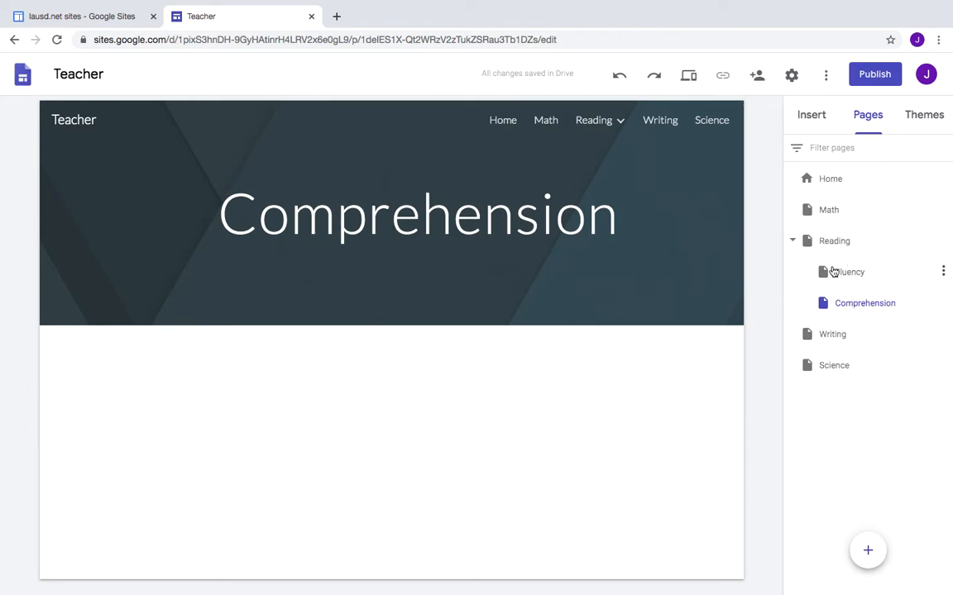
Insert a button named "Fluency" on the Reading page, linked to the Fluency subpage.
left_click(809, 120)
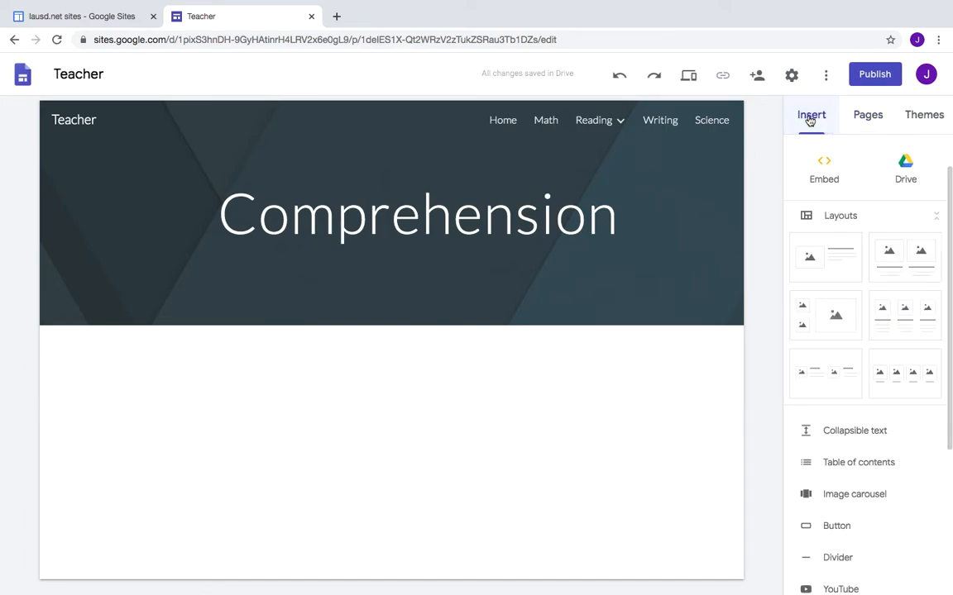
left_click(603, 122)
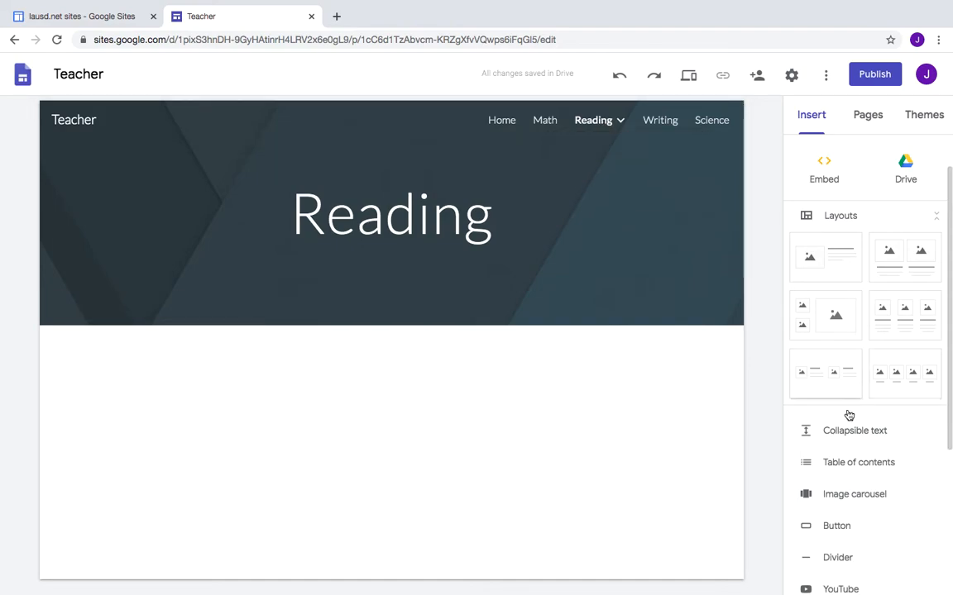
scroll(843, 463, "down", 1)
left_click(834, 471)
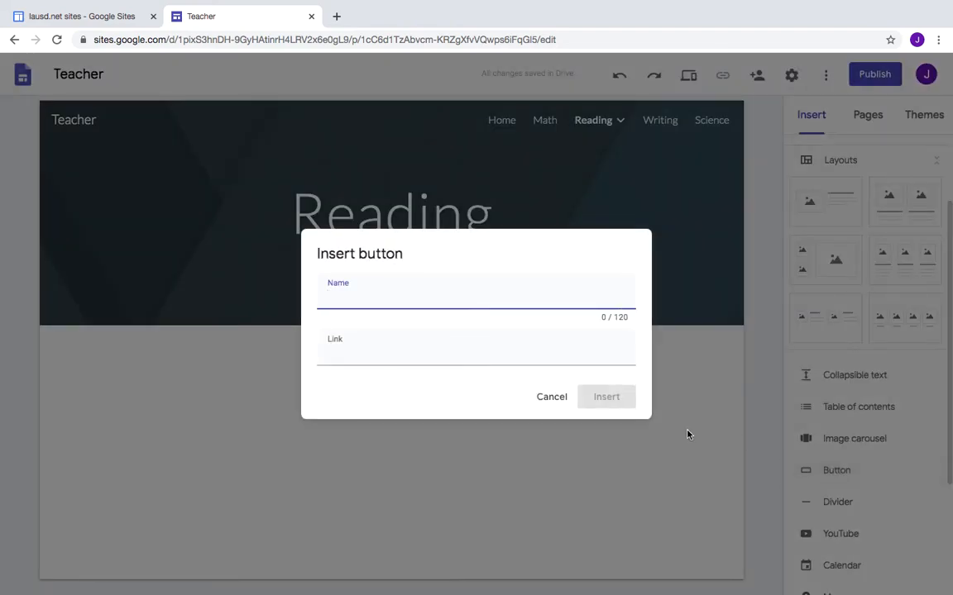
type("Fluency")
left_click(474, 351)
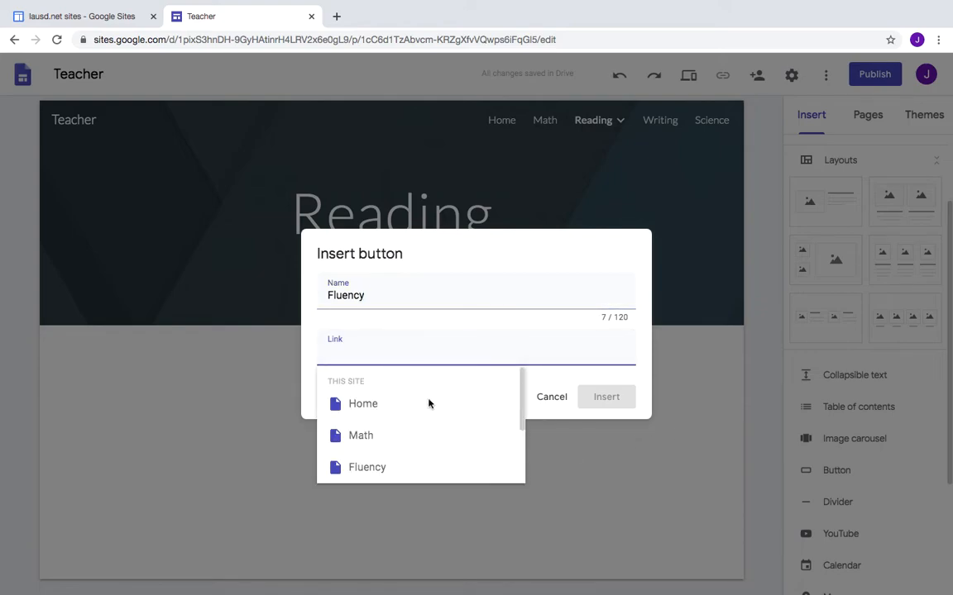
left_click(374, 472)
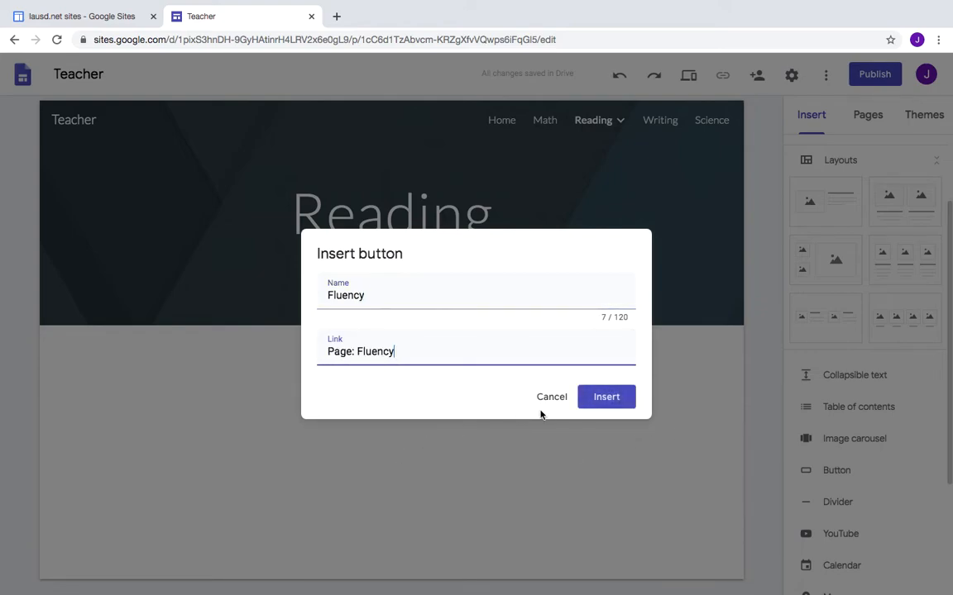
left_click(610, 406)
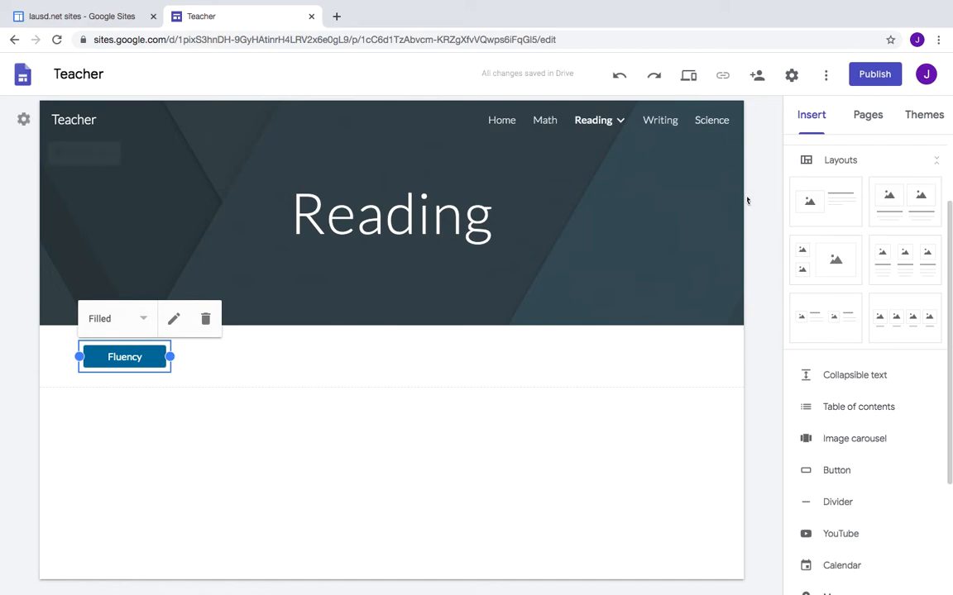
Insert a button named "Comprehension" on the Reading page, linked to the Comprehension subpage.
left_click(838, 471)
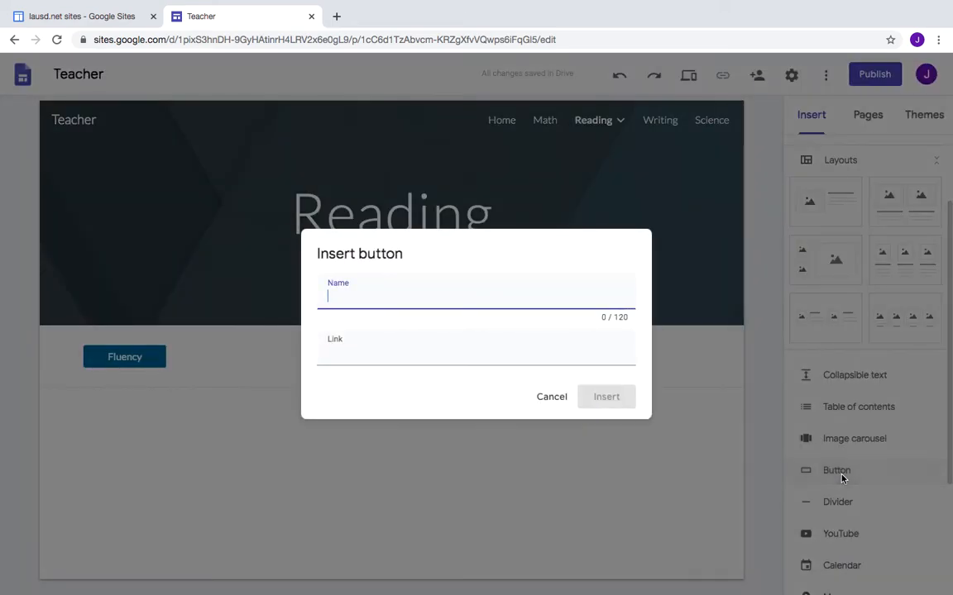
type("Comprehension")
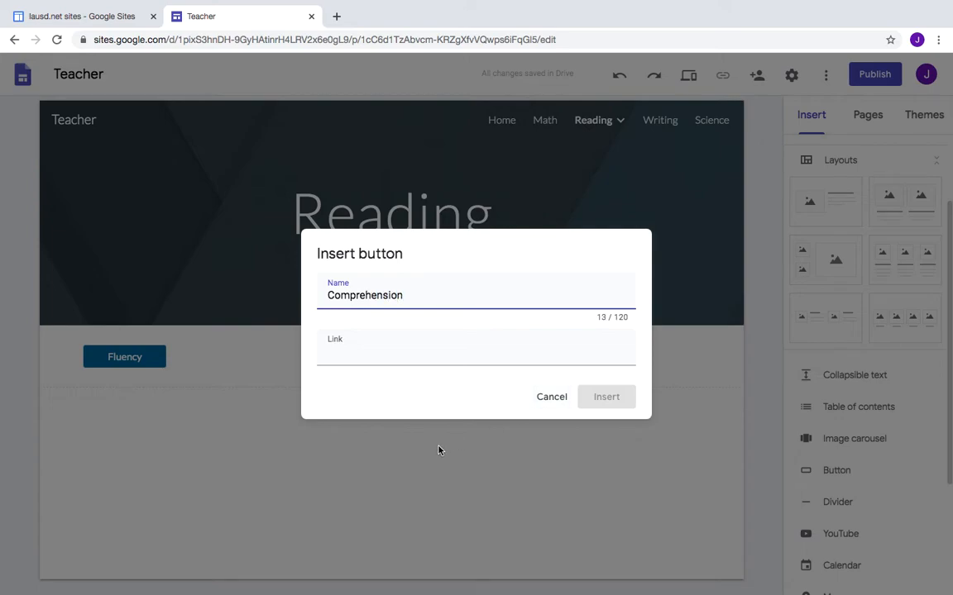
left_click(383, 352)
scroll(361, 434, "down", 1)
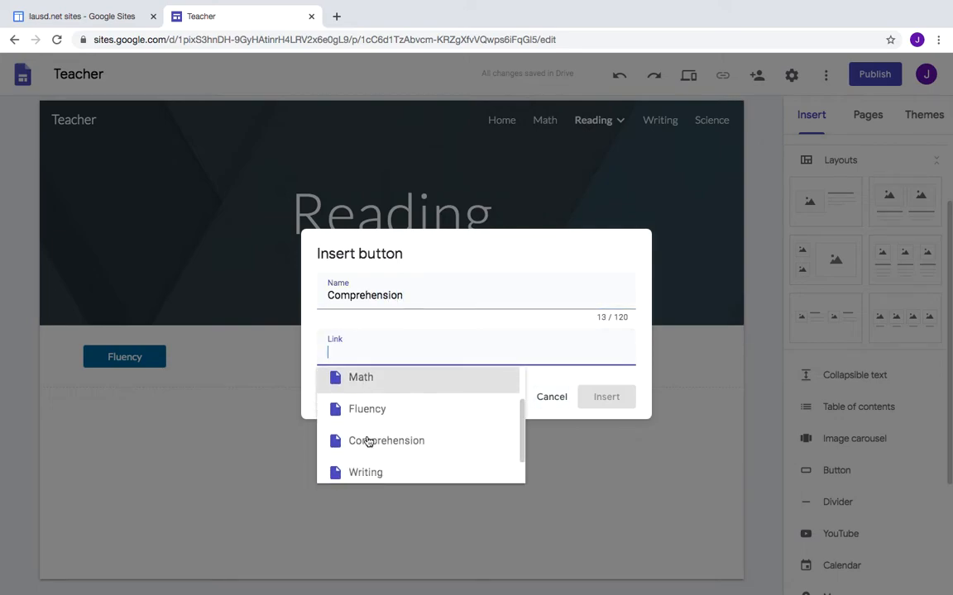
left_click(368, 440)
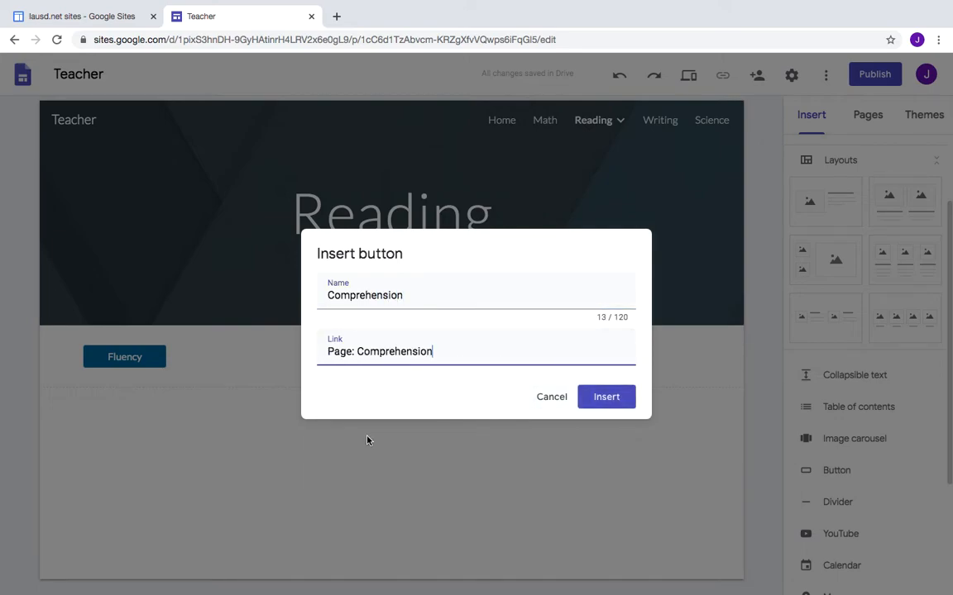
left_click(599, 397)
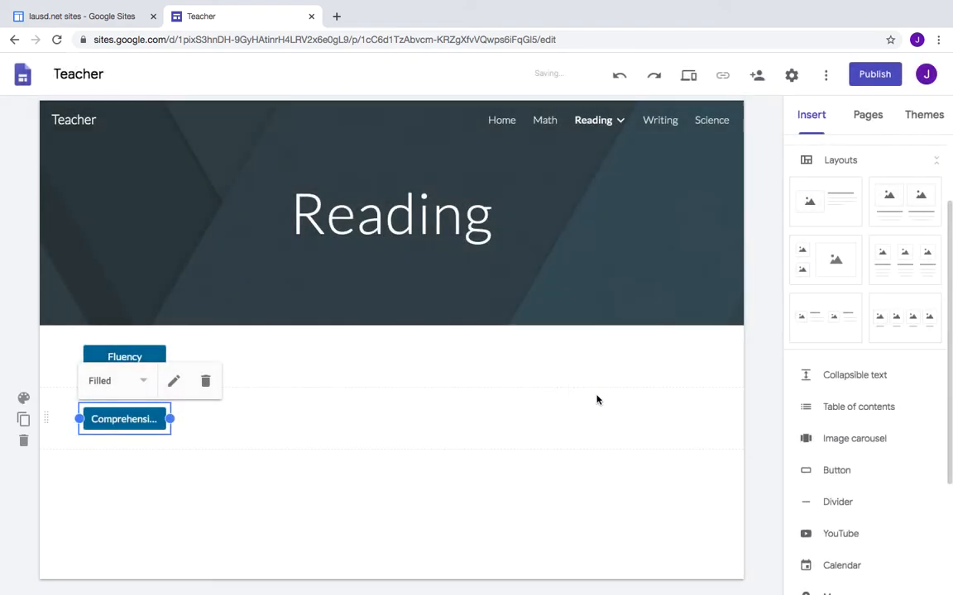
Insert a button named "Home" on the Reading page, linked to the Home page.
left_click(836, 471)
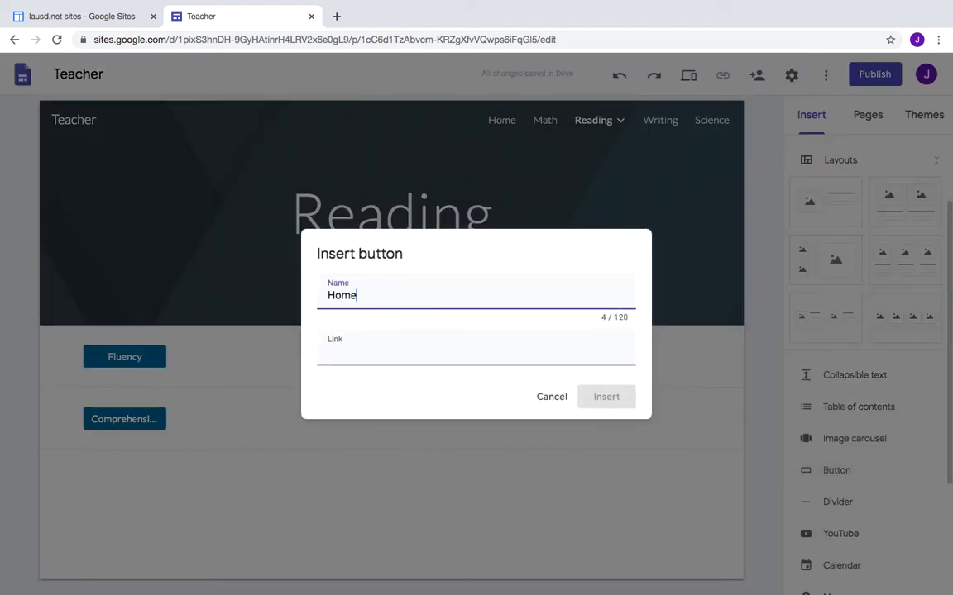
left_click(417, 358)
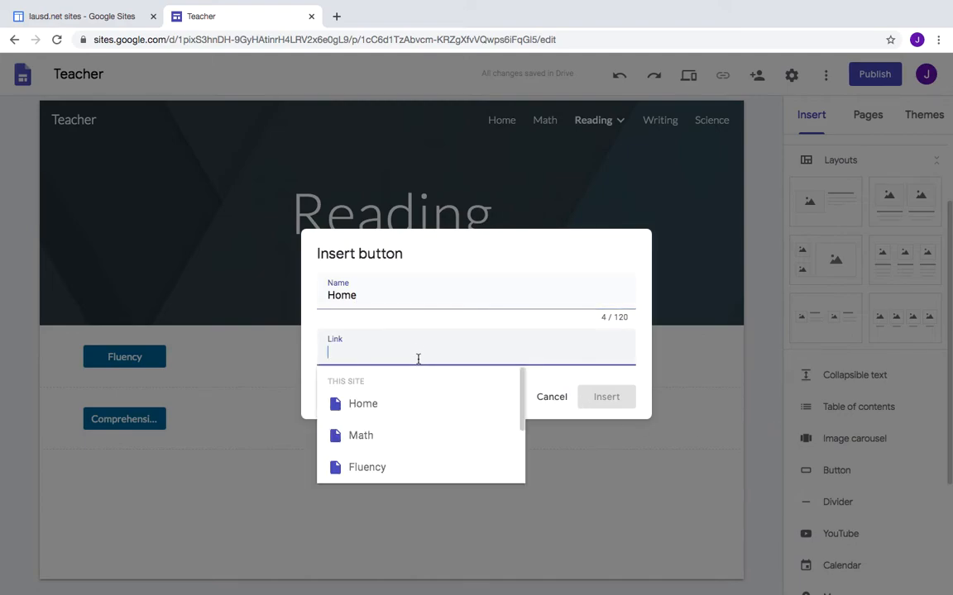
left_click(364, 403)
left_click(606, 397)
Arrange the Reading page's buttons side by side in one evenly spaced row, ordered Home, Comprehension, Fluency.
left_click_drag(128, 304, 565, 304)
left_click_drag(124, 364, 404, 307)
left_click(140, 415)
left_click_drag(100, 416, 195, 355)
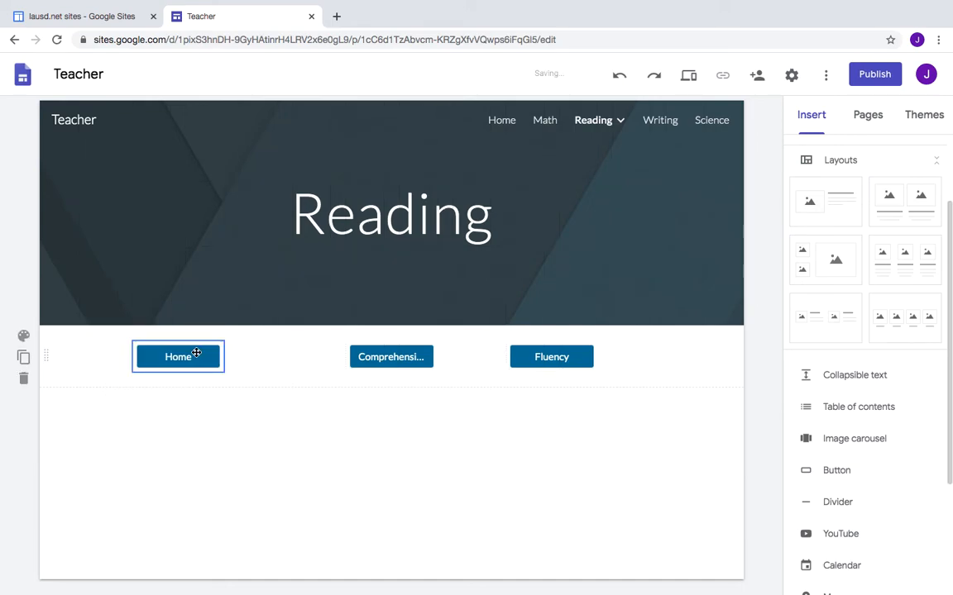
left_click_drag(406, 354, 343, 357)
left_click_drag(580, 353, 480, 357)
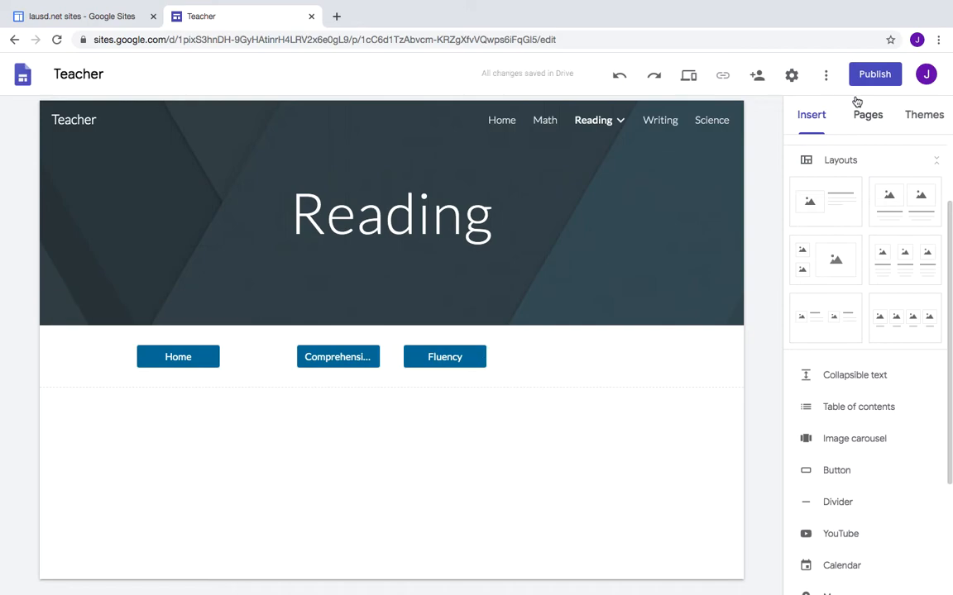
left_click_drag(378, 357, 317, 352)
left_click_drag(431, 354, 368, 355)
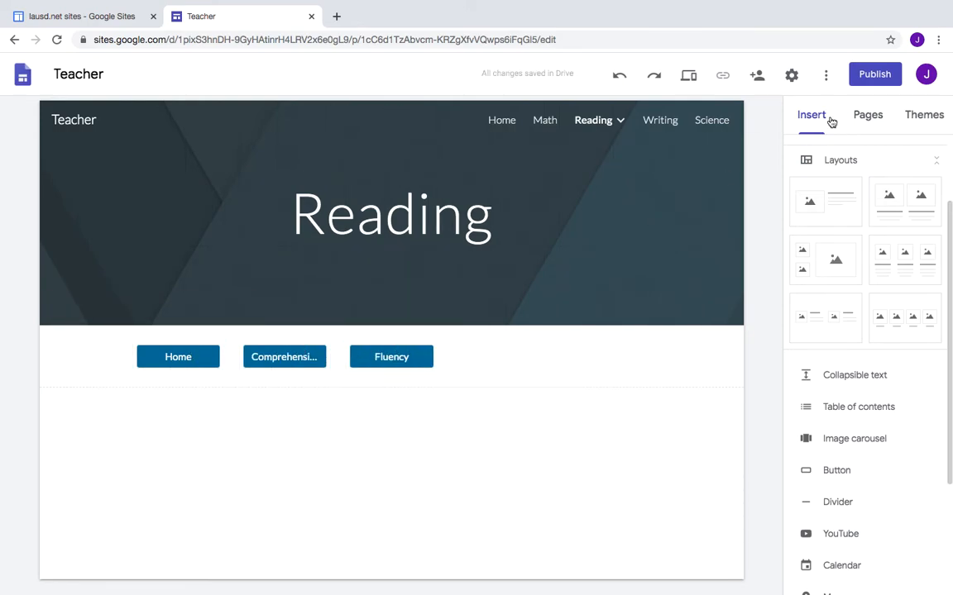
Preview the Reading page, test the Home, Reading and Comprehension buttons, exit the preview and return to the home page in the editor.
left_click(689, 77)
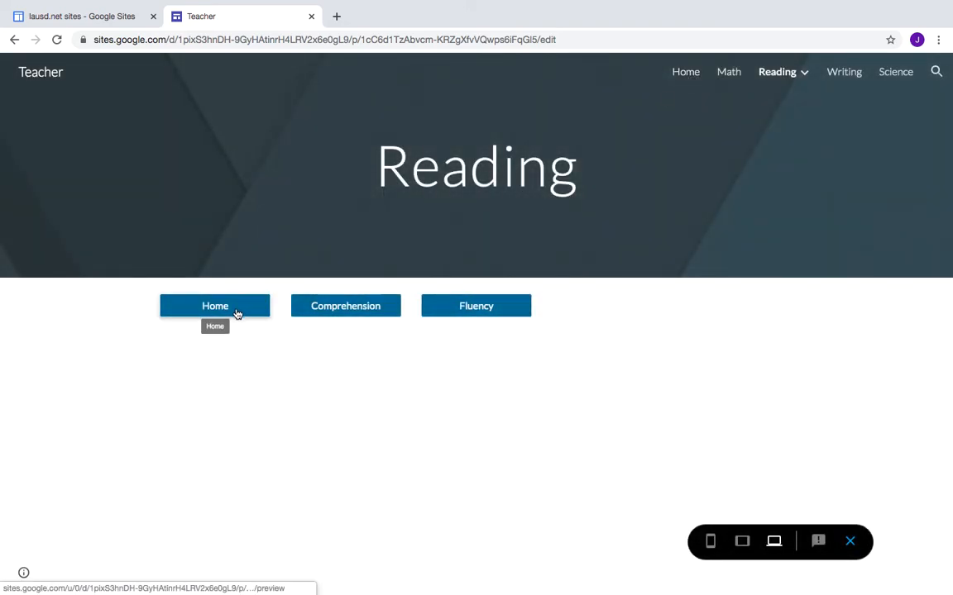
left_click(238, 313)
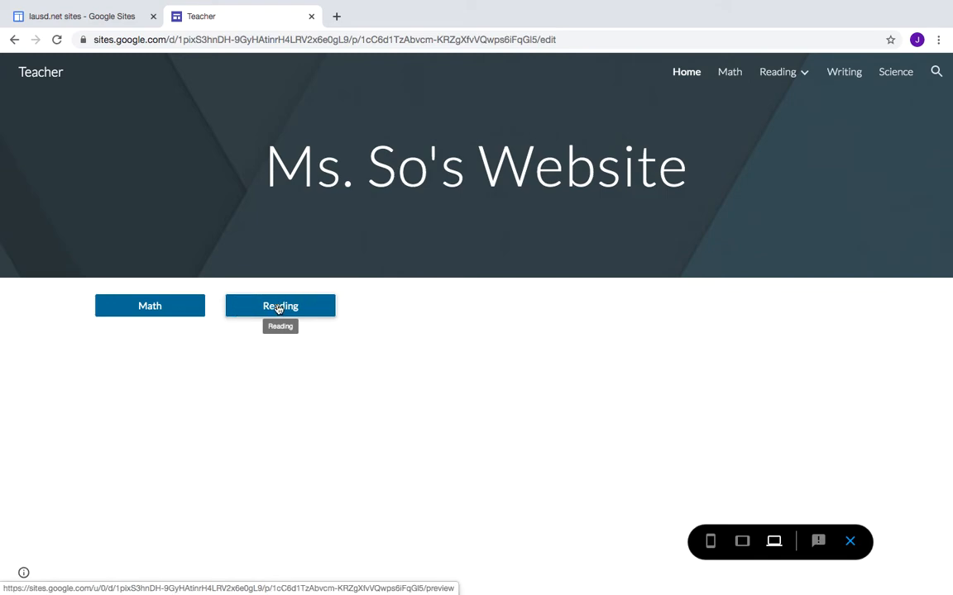
left_click(306, 307)
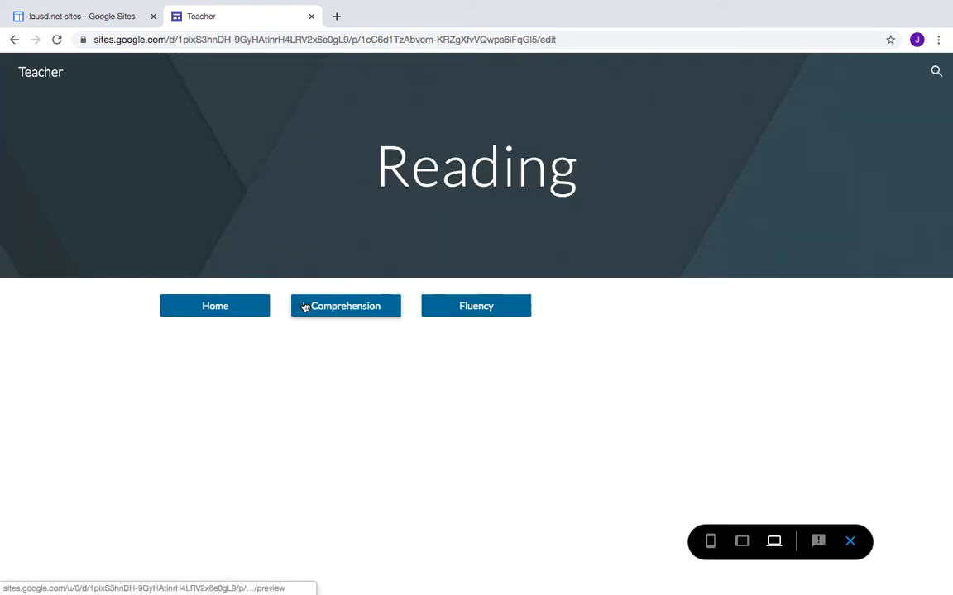
left_click(360, 315)
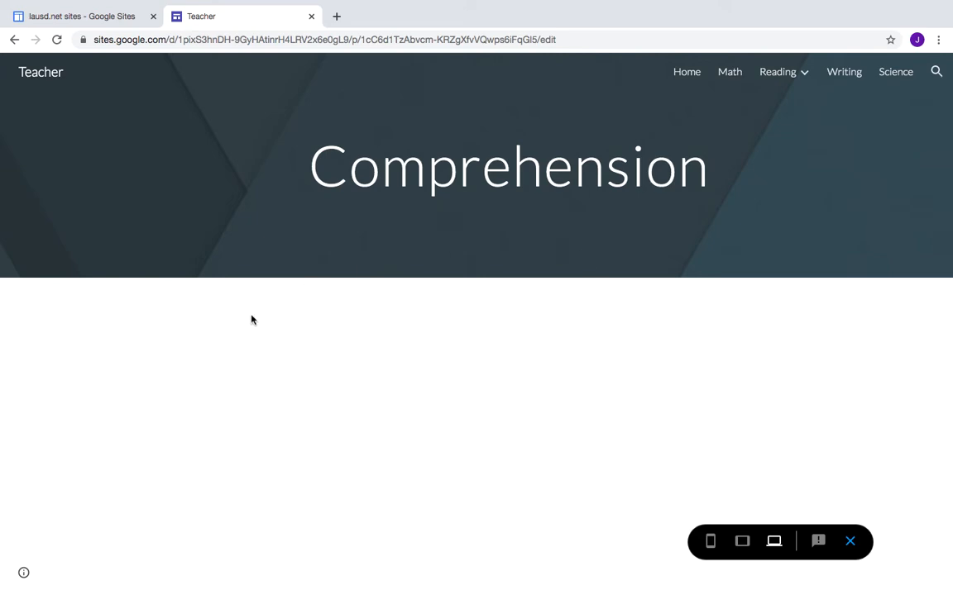
left_click(851, 544)
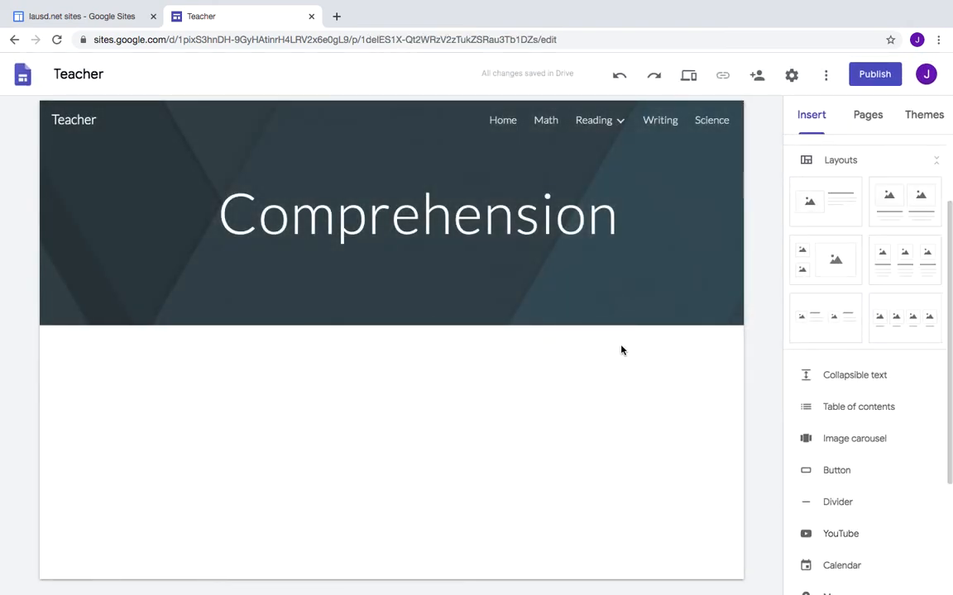
left_click(506, 121)
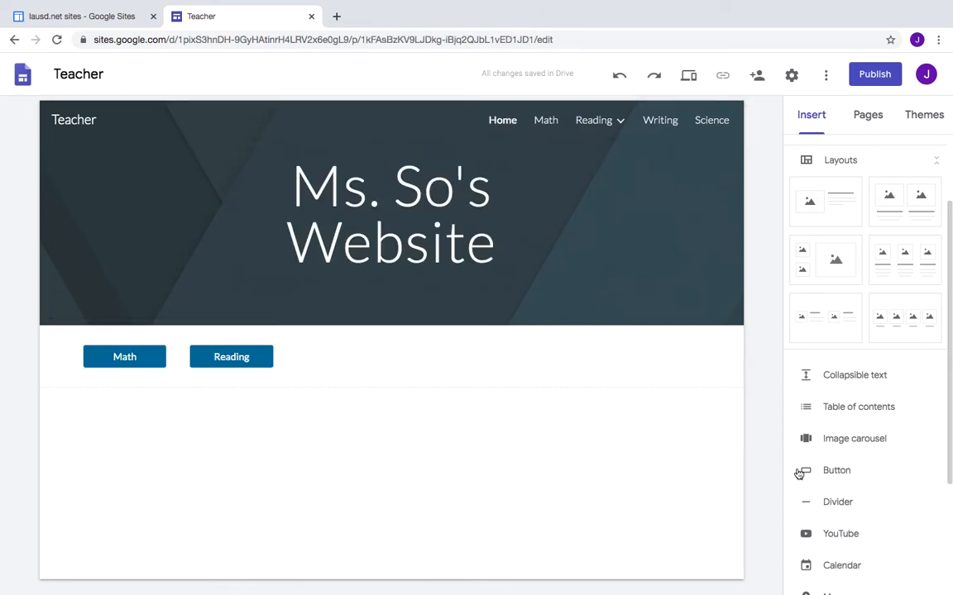
Search YouTube for "coronavirus kids" and insert the "Safety Measures For CORONAVIRUS" video by Peekaboo Kidz below the home page's buttons.
scroll(840, 495, "down", 2)
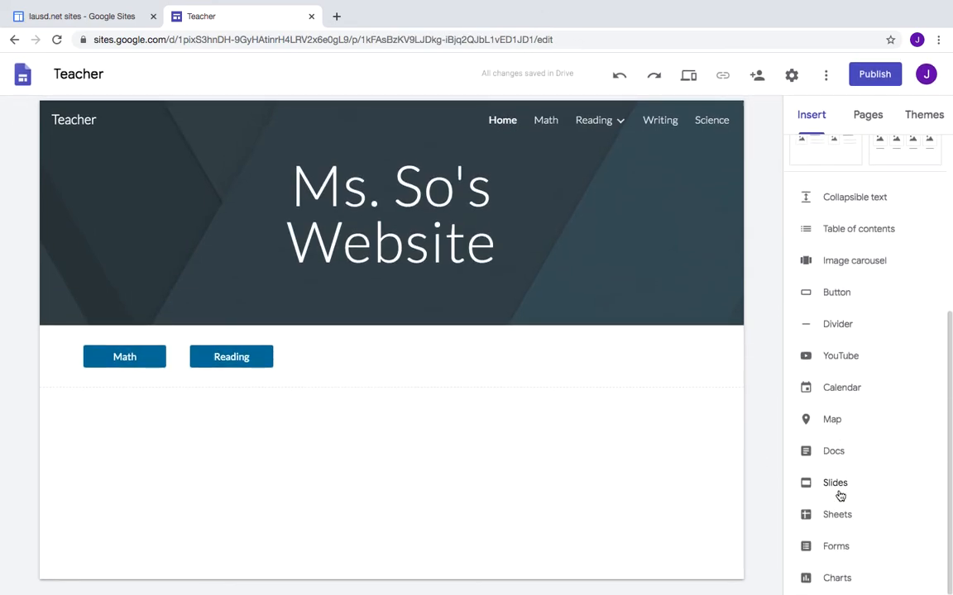
left_click(844, 359)
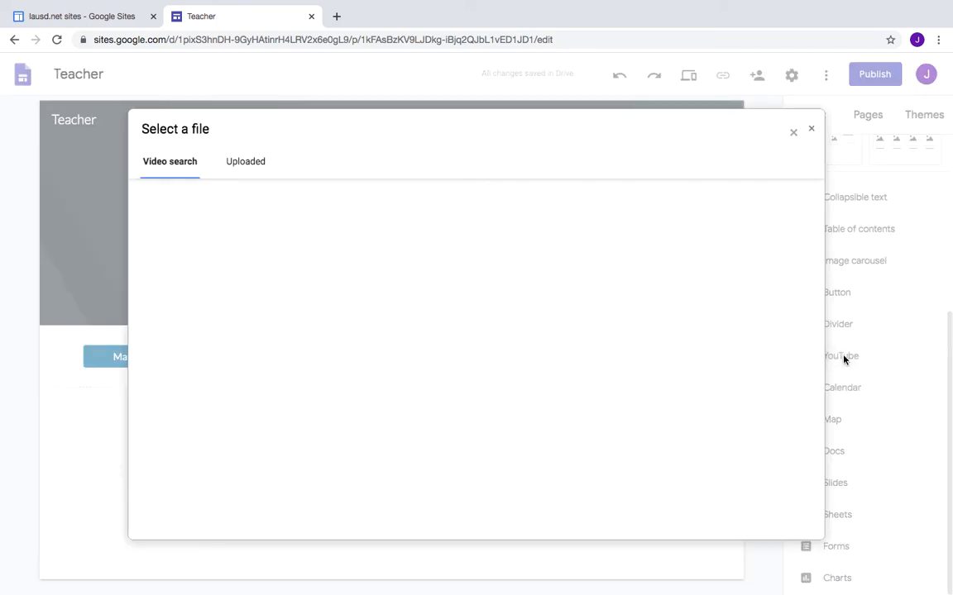
left_click(340, 204)
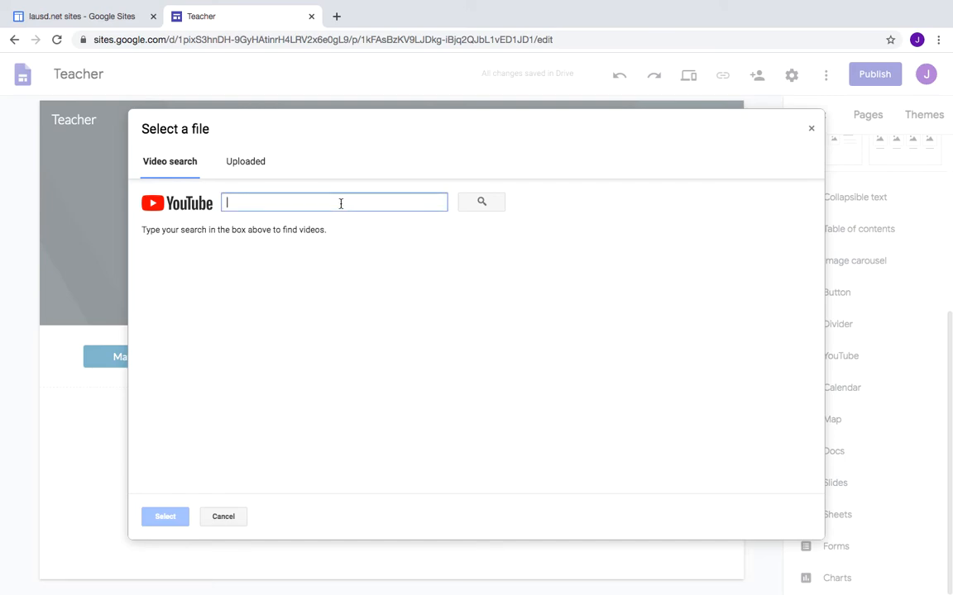
type("coronavirus")
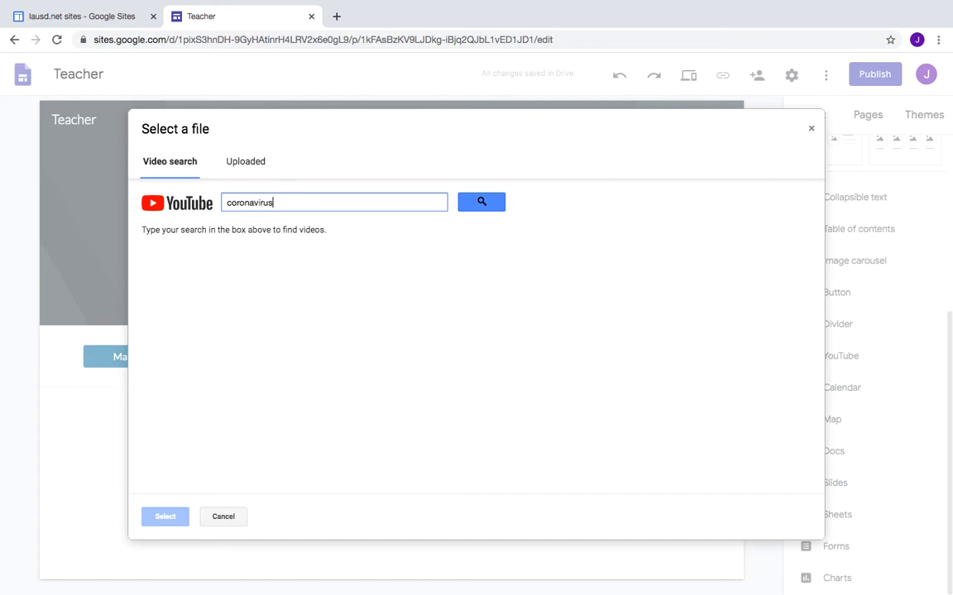
type(" kids")
key("Return")
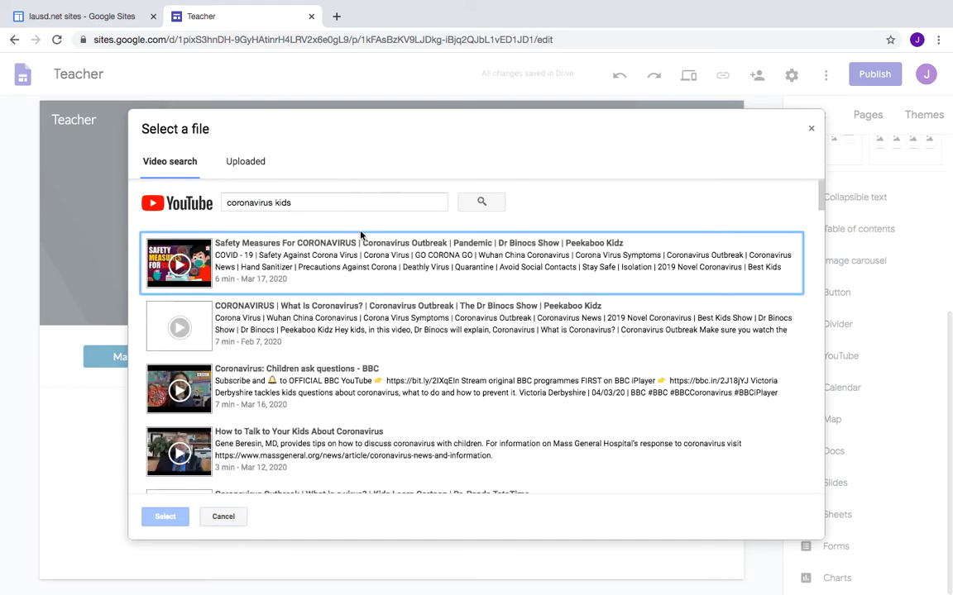
left_click(317, 256)
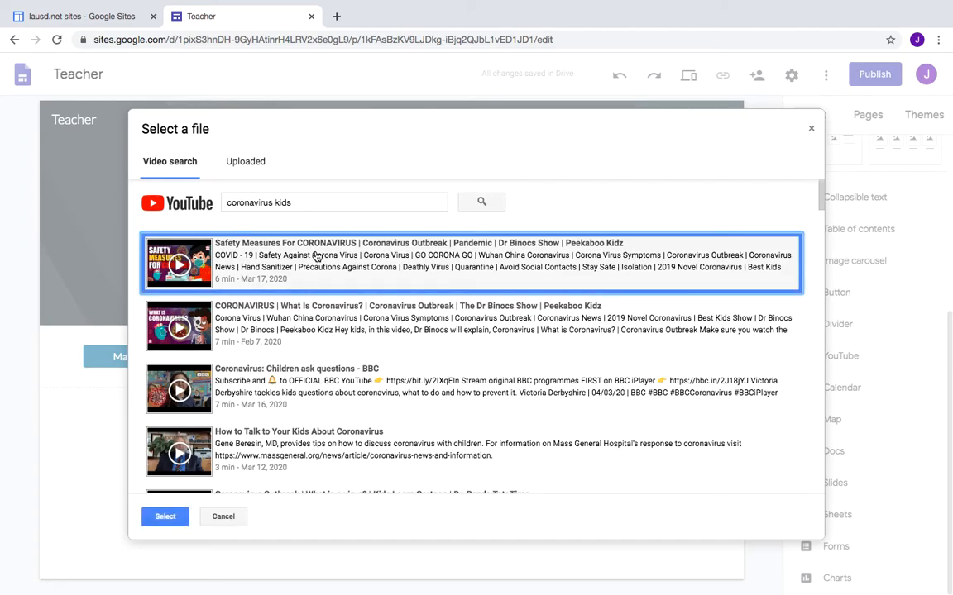
scroll(292, 357, "down", 10)
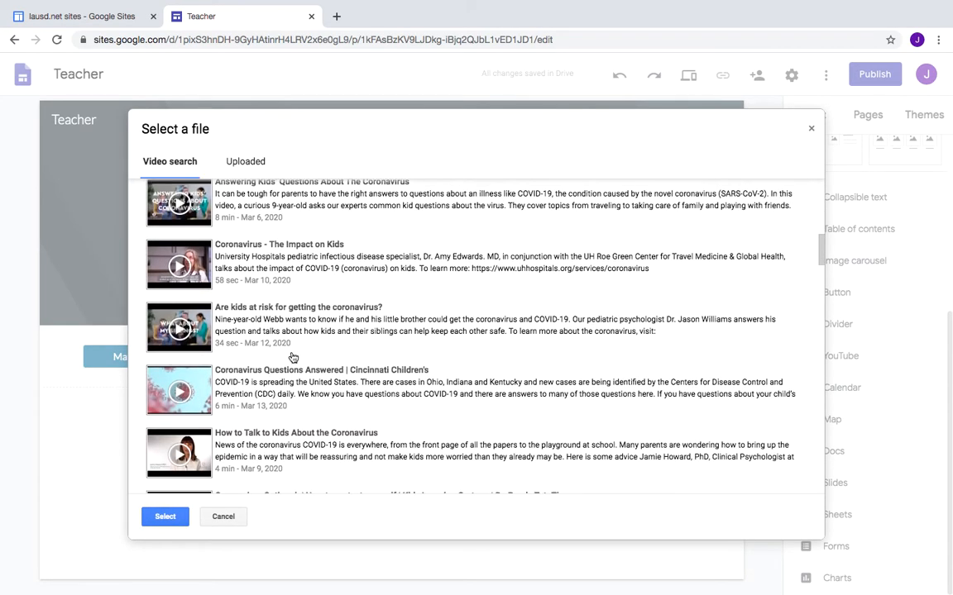
scroll(292, 357, "down", 2)
scroll(293, 358, "up", 10)
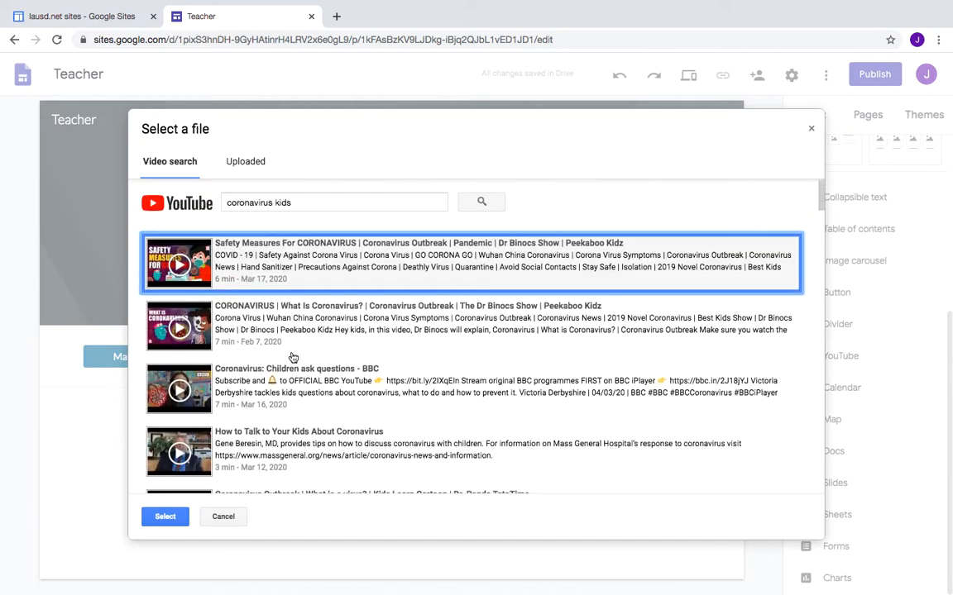
left_click(163, 516)
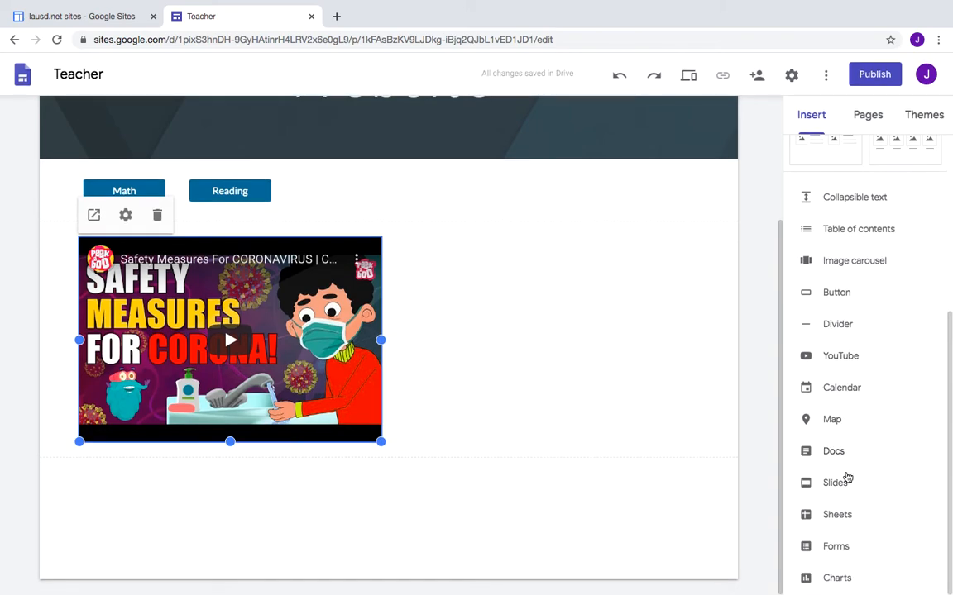
Try the Level theme on the site with its green and pink accent colours.
scroll(860, 491, "up", 2)
scroll(581, 306, "up", 2)
left_click(926, 118)
scroll(932, 327, "down", 1)
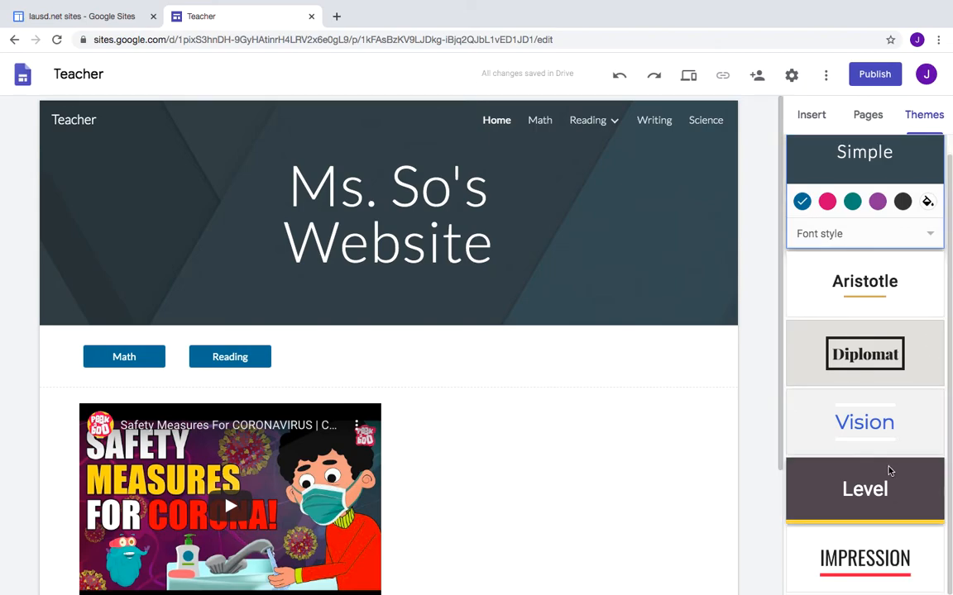
left_click(891, 496)
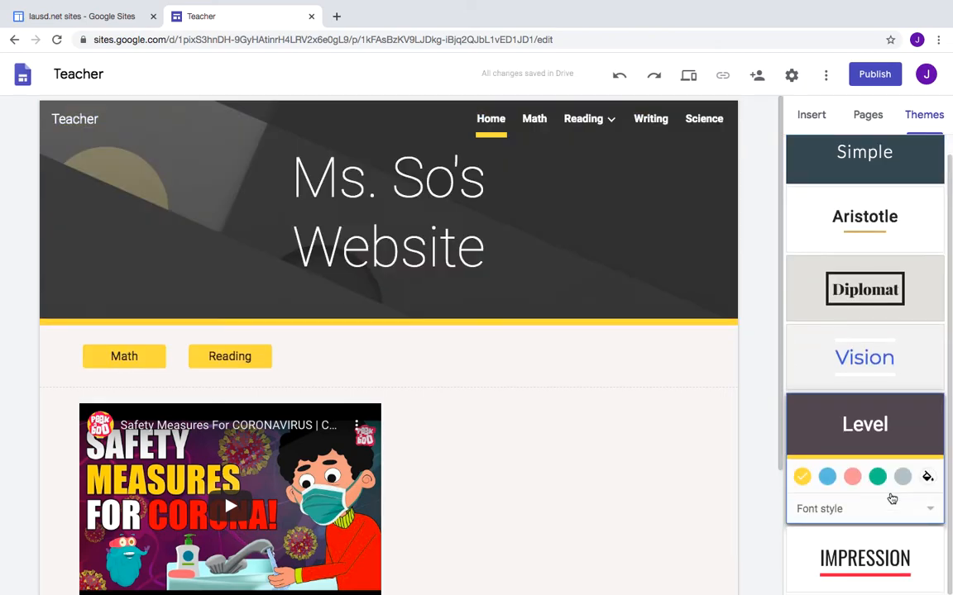
left_click(878, 477)
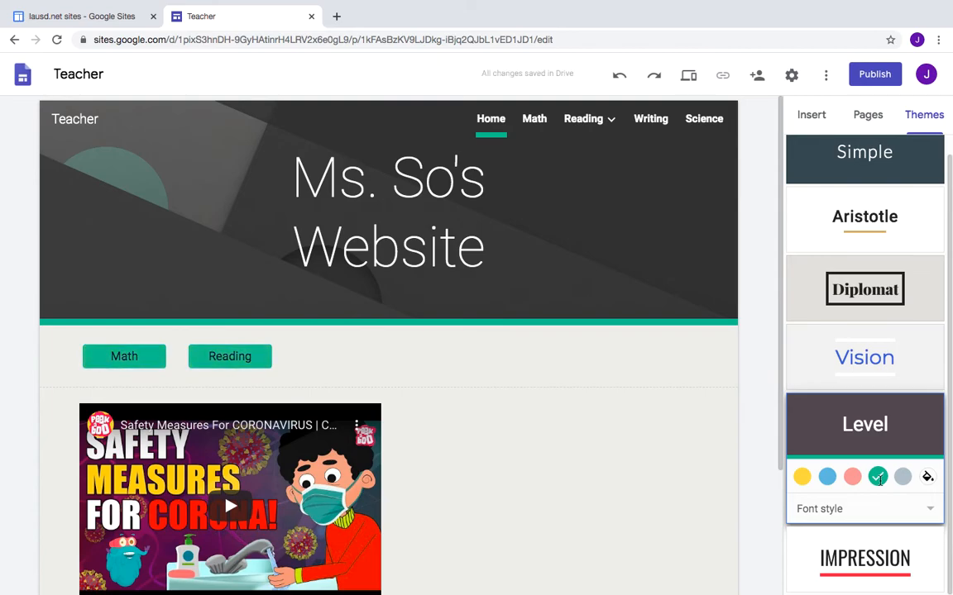
left_click(852, 477)
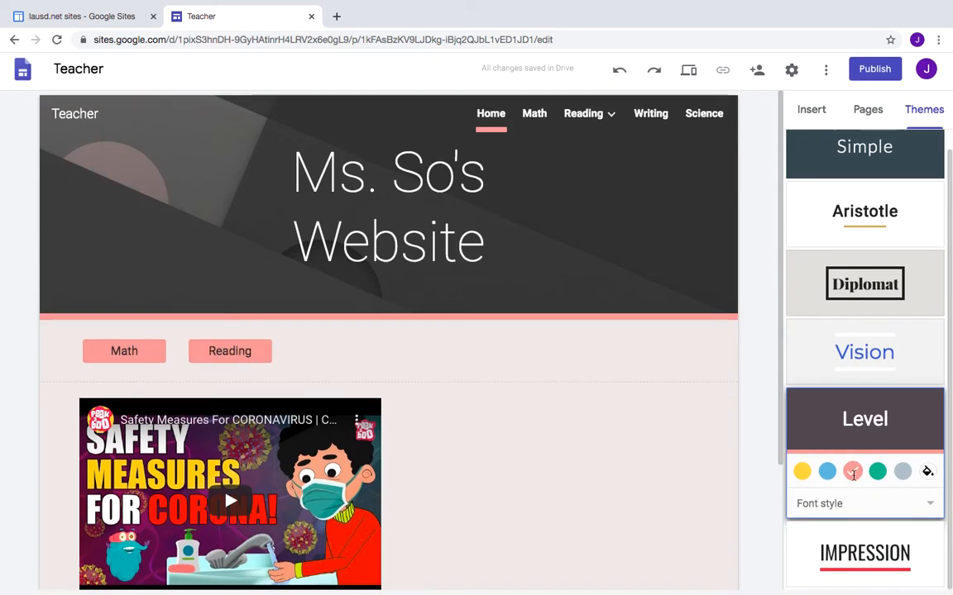
Try the Impression theme with its dark grey, blue-grey, green and yellow accent colours.
left_click(874, 545)
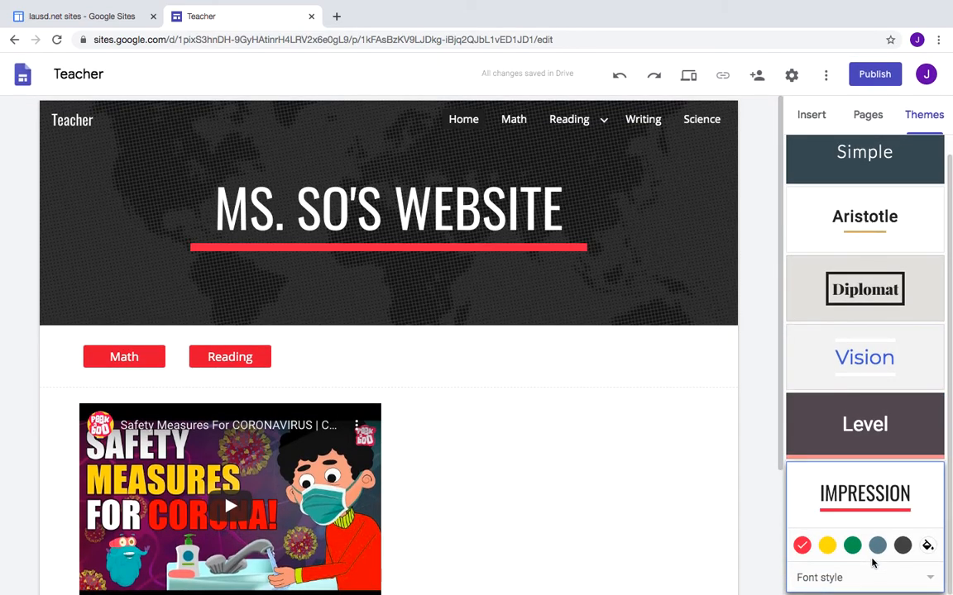
left_click(903, 545)
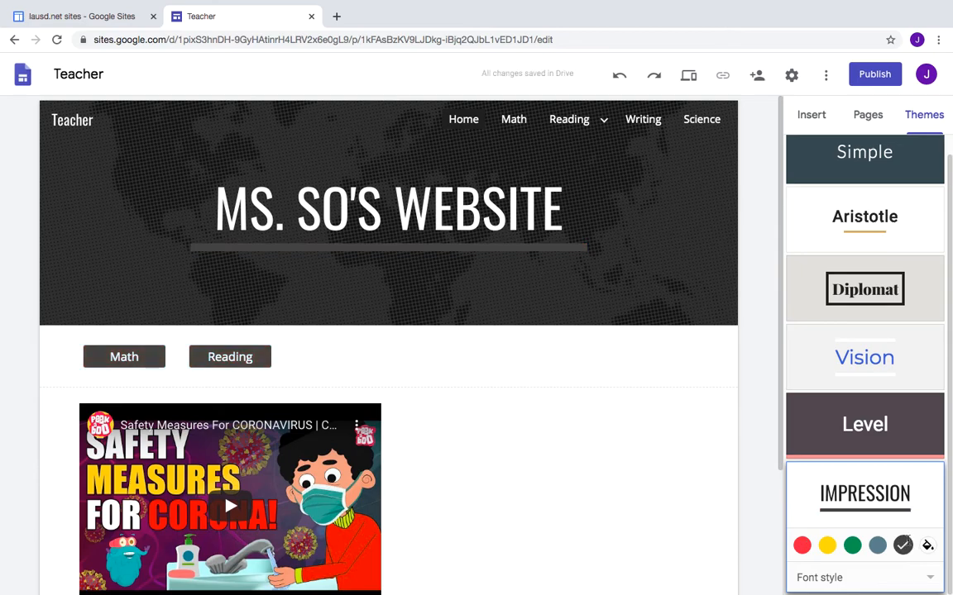
left_click(877, 546)
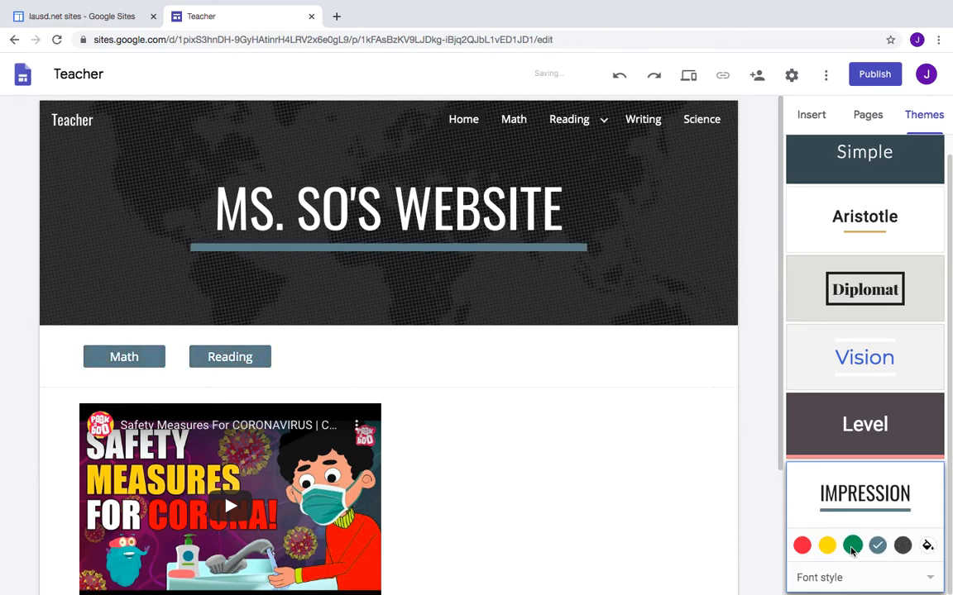
left_click(852, 546)
left_click(826, 546)
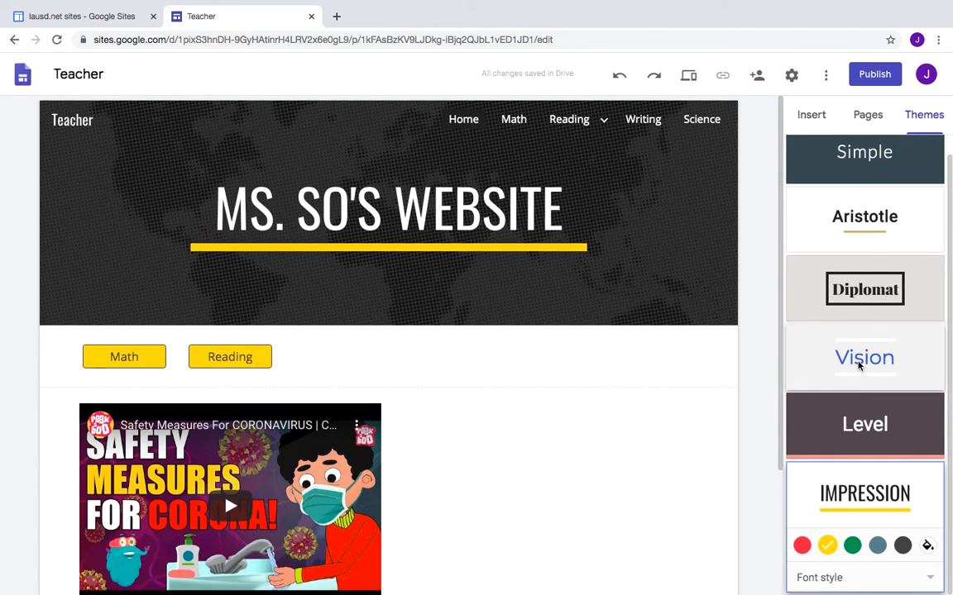
Apply the Aristotle theme and replace the home page header image with the gallery photo of a laptop, notepad and coffee cup.
scroll(858, 365, "up", 1)
left_click(860, 238)
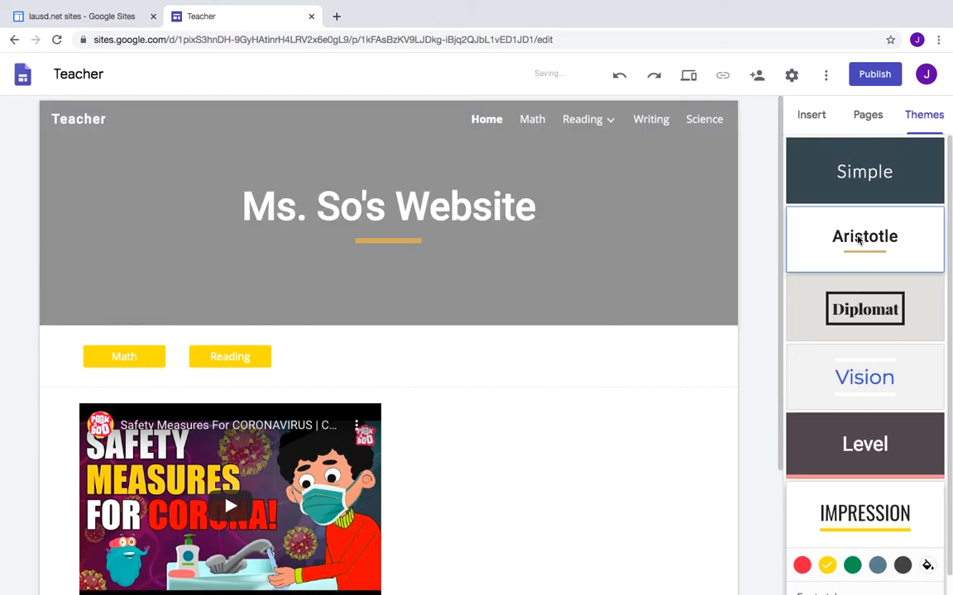
left_click(659, 206)
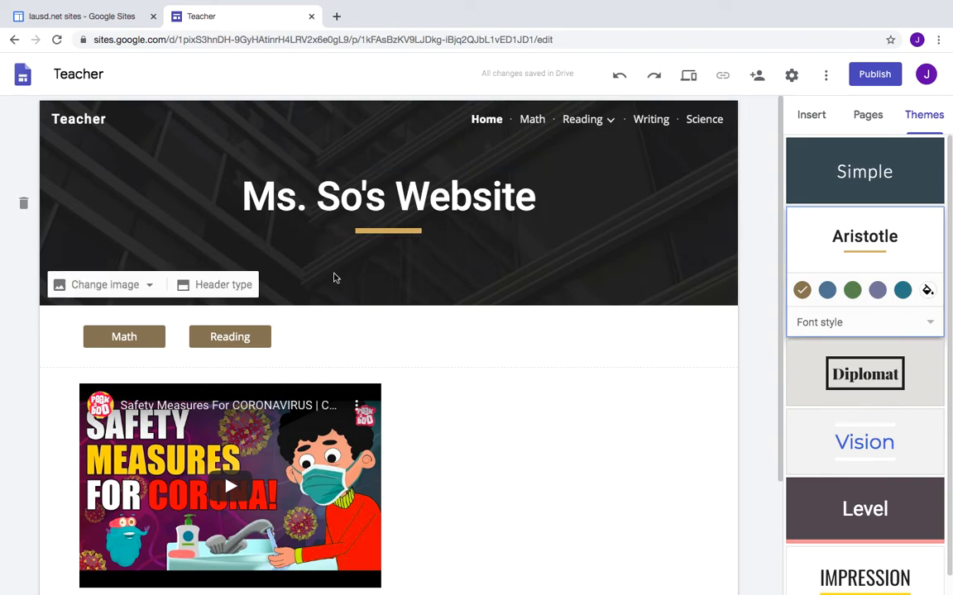
left_click(147, 285)
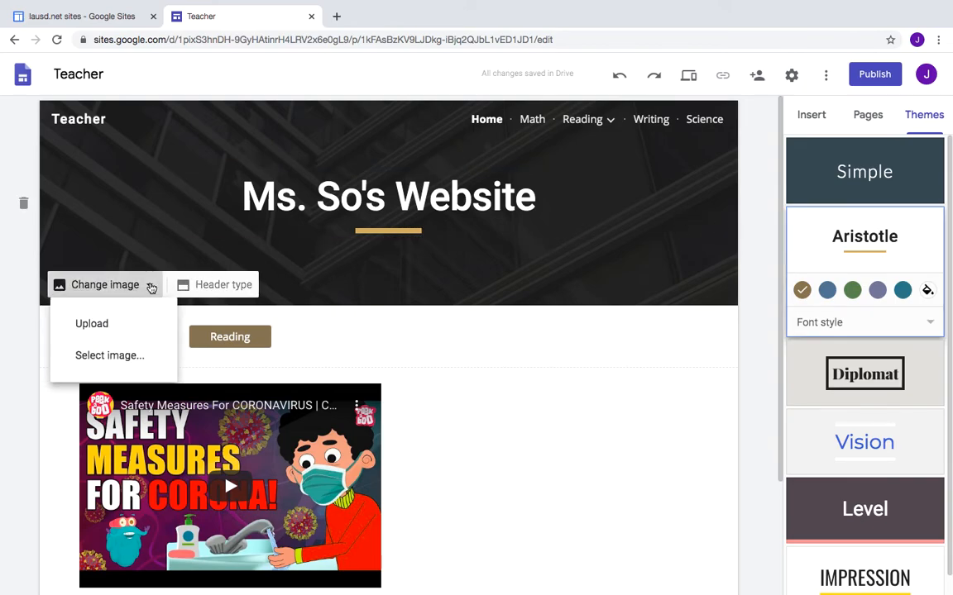
left_click(115, 355)
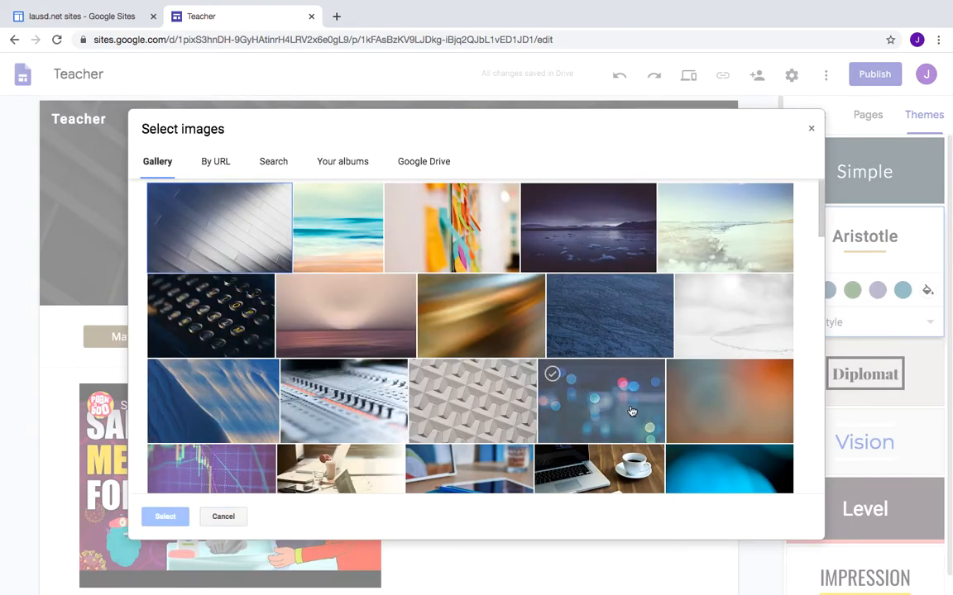
left_click(627, 473)
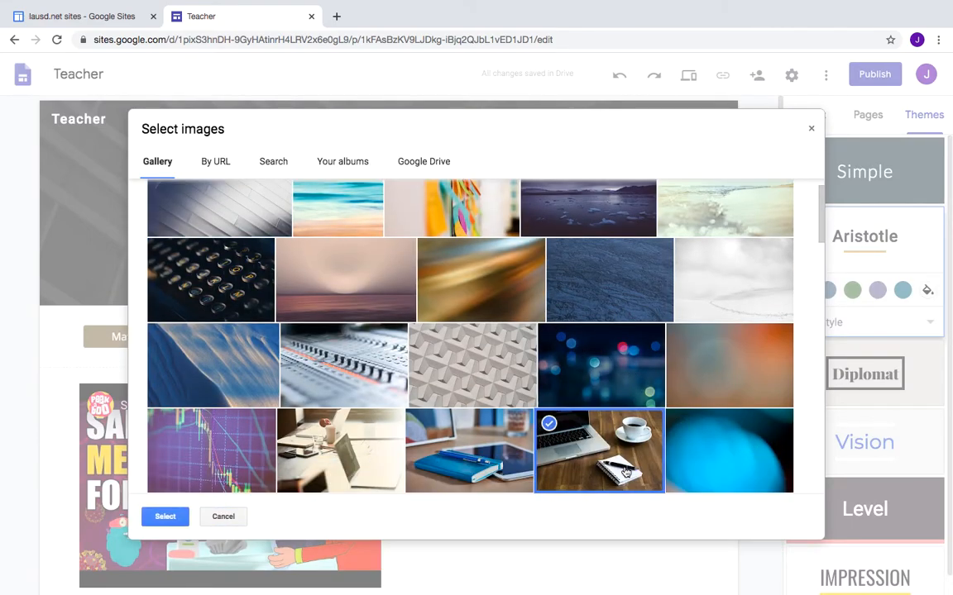
left_click(163, 516)
Preview the home page with its new theme and header image, and return to the editor.
mouse_move(616, 230)
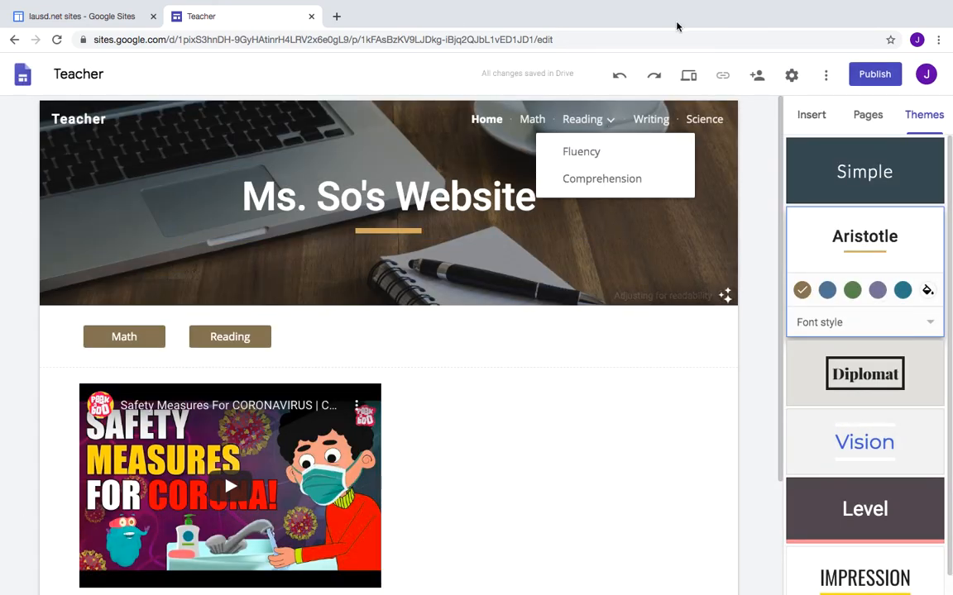
left_click(688, 77)
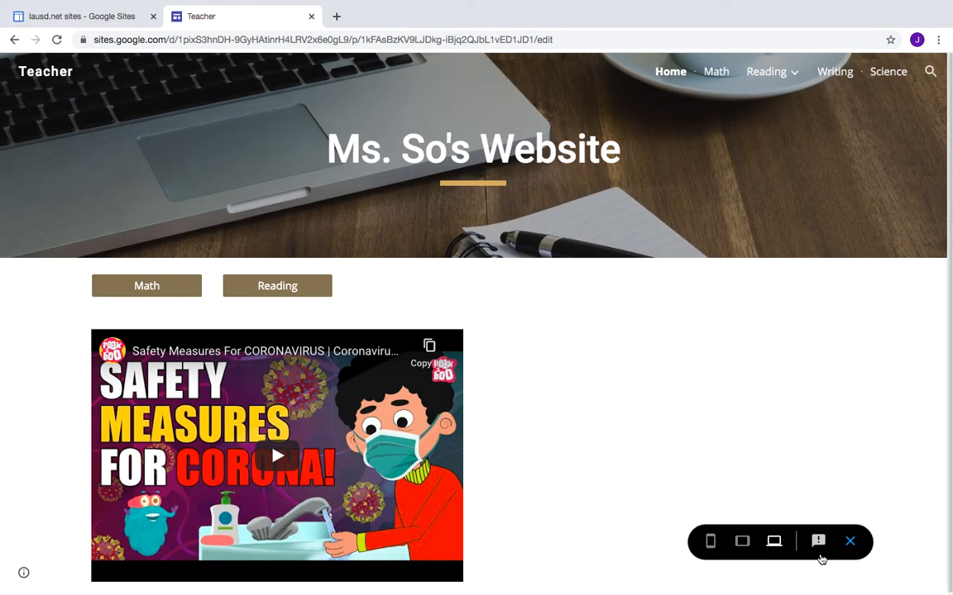
left_click(850, 542)
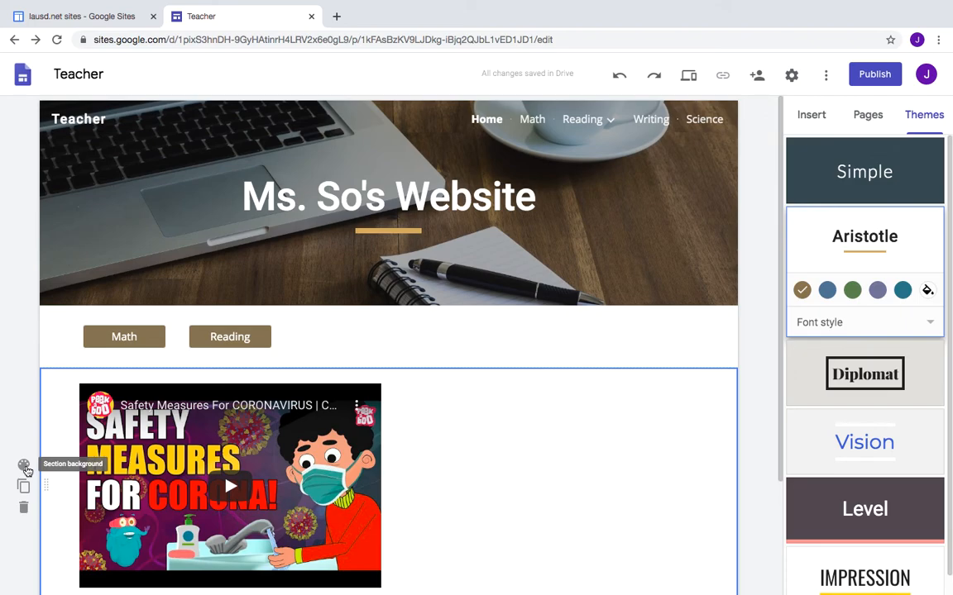
Set the video section's background to Emphasis 2 and delete that whole section from the home page.
left_click(25, 466)
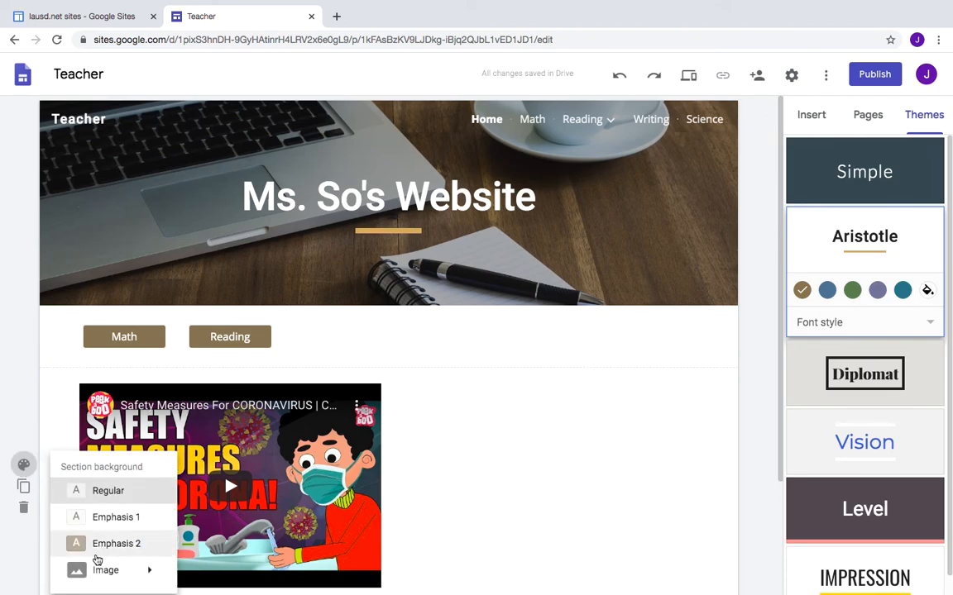
left_click(99, 548)
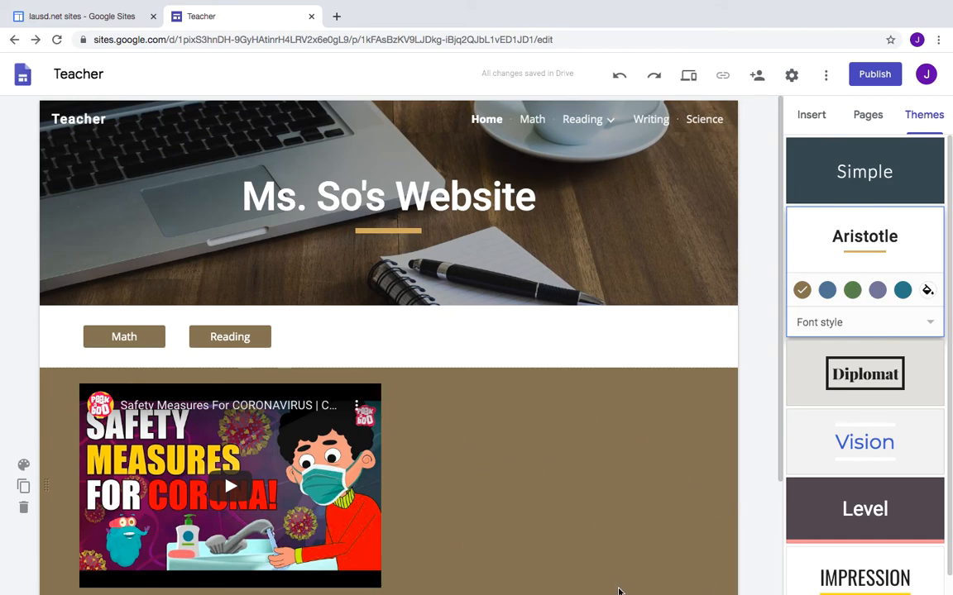
scroll(645, 527, "down", 2)
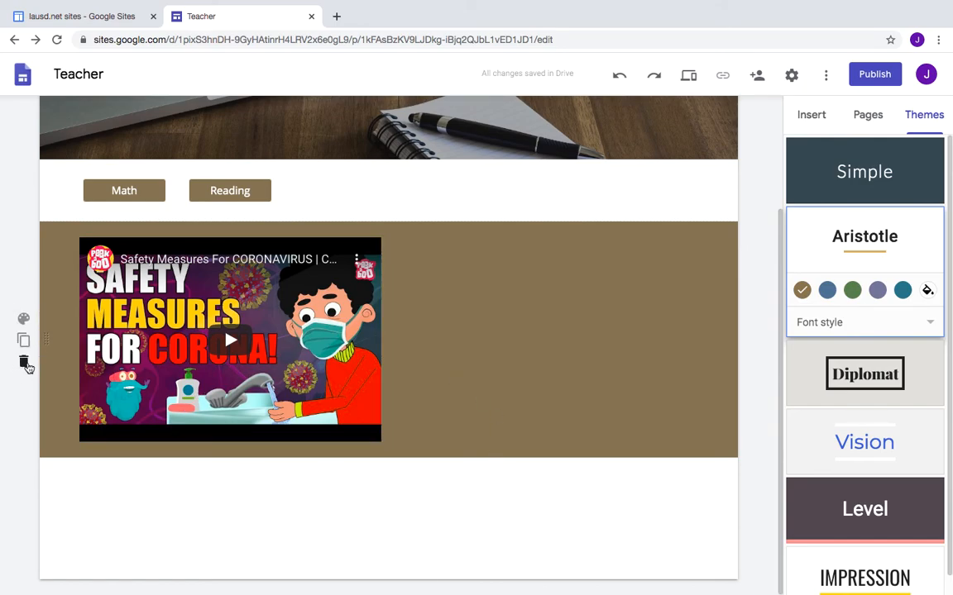
left_click(25, 364)
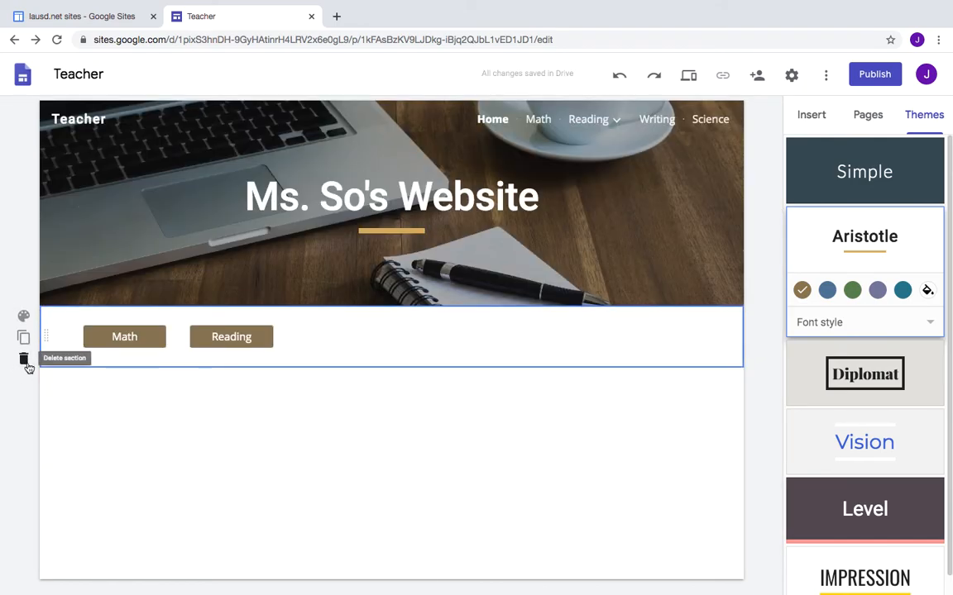
Review the site's publishing web address and viewer settings, cancel without publishing, and close the site editor.
left_click(869, 82)
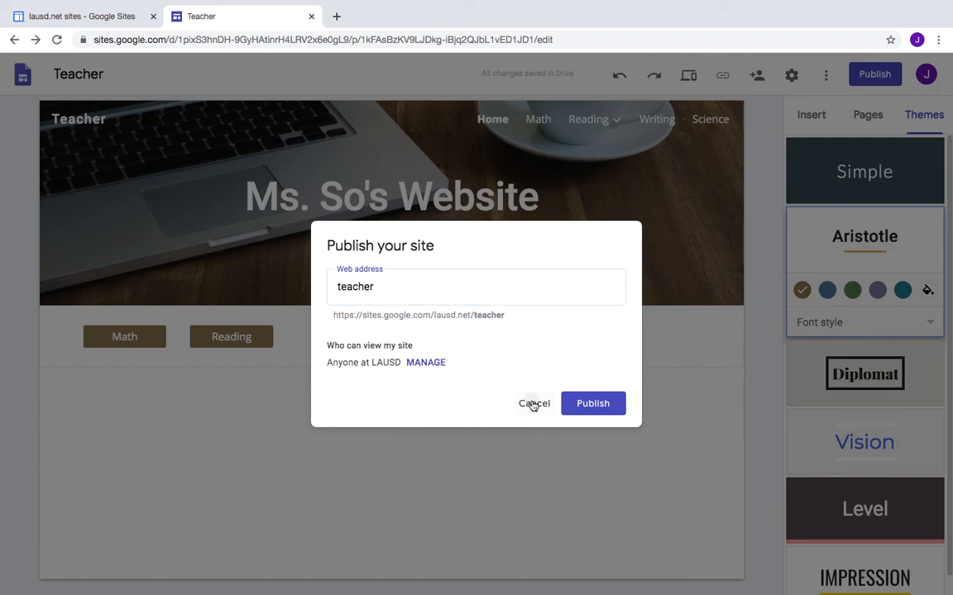
left_click(533, 405)
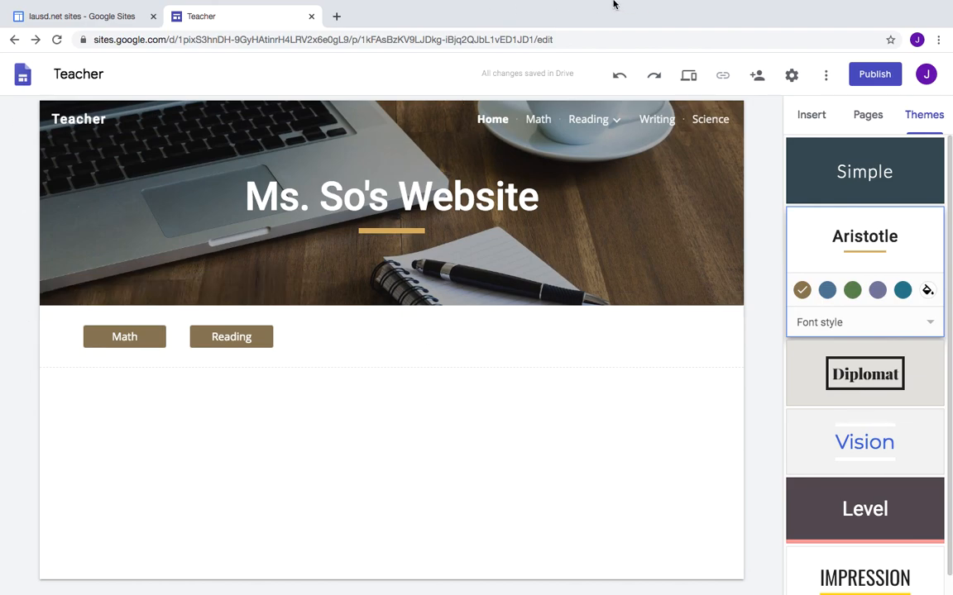
left_click(312, 17)
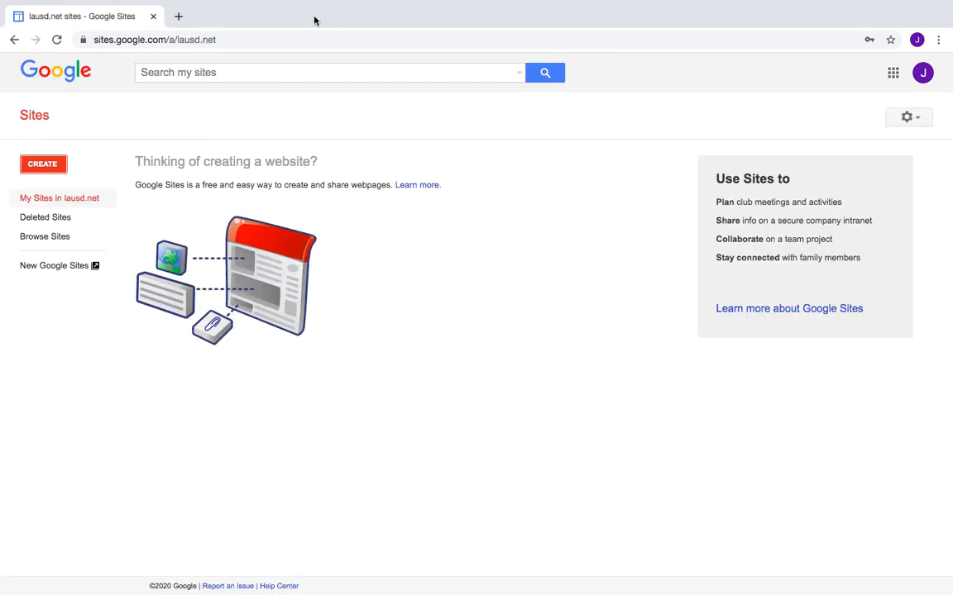